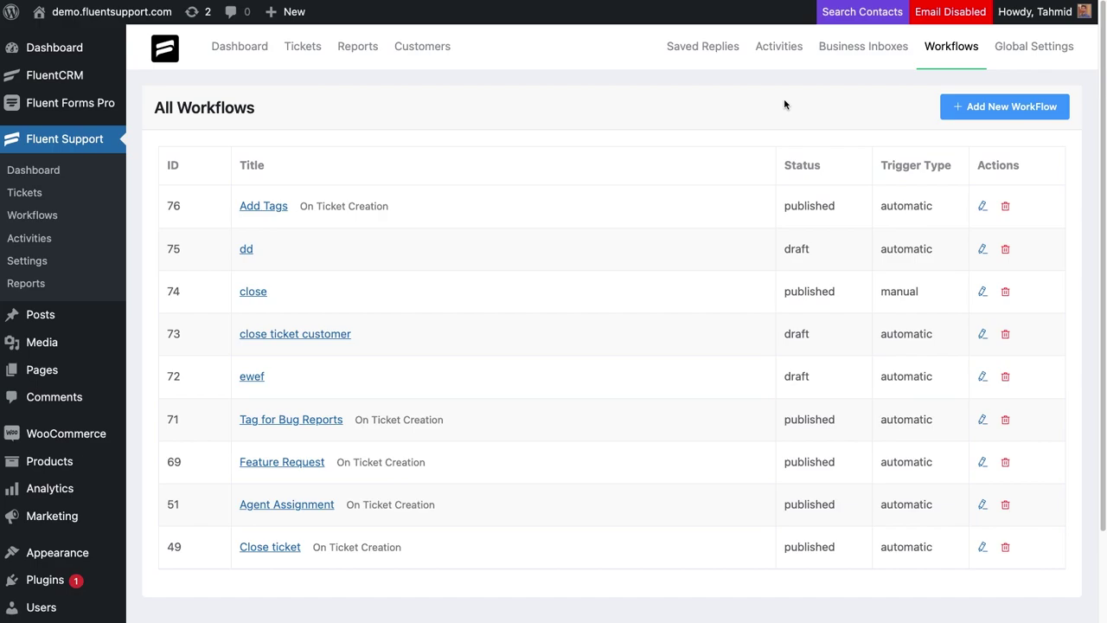
Create a new automatic workflow named Refund.
click(956, 106)
text(Refund)
click(364, 216)
click(826, 411)
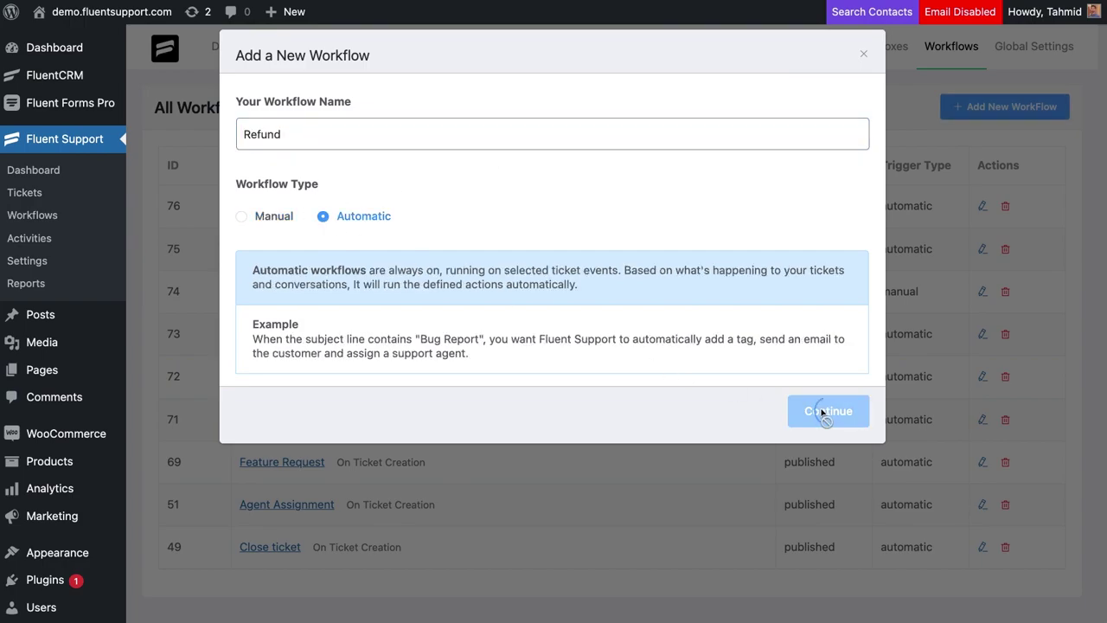
Trigger it On Ticket Creation when the Ticket Title contains Refund.
click(796, 307)
click(790, 346)
click(403, 392)
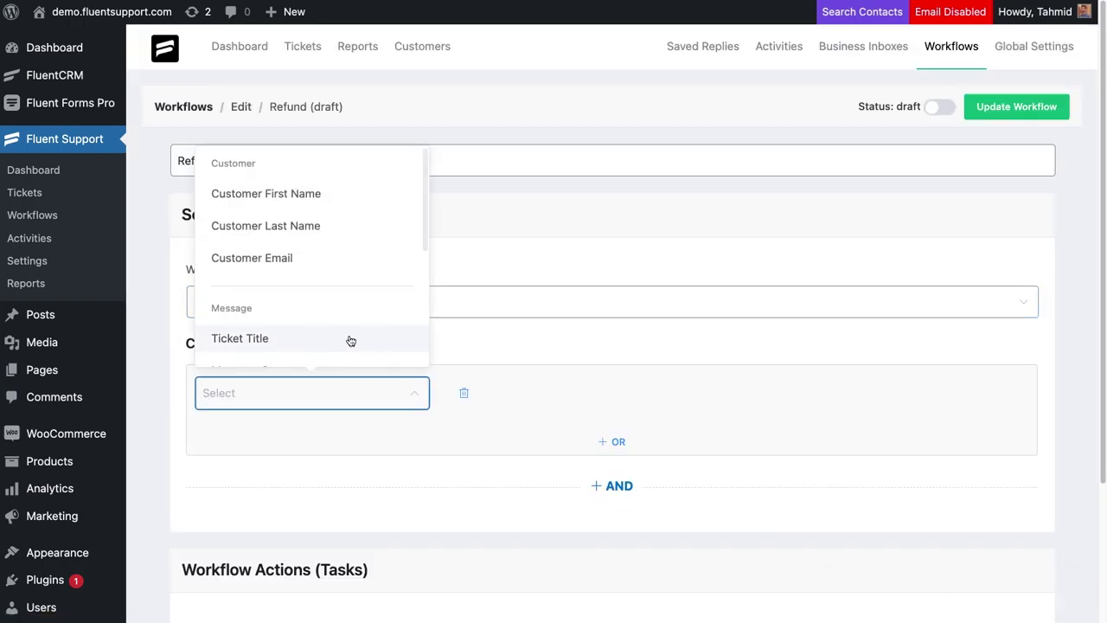
click(351, 340)
click(492, 393)
click(582, 425)
click(674, 393)
text(Refund)
scroll(680, 398, down, 5)
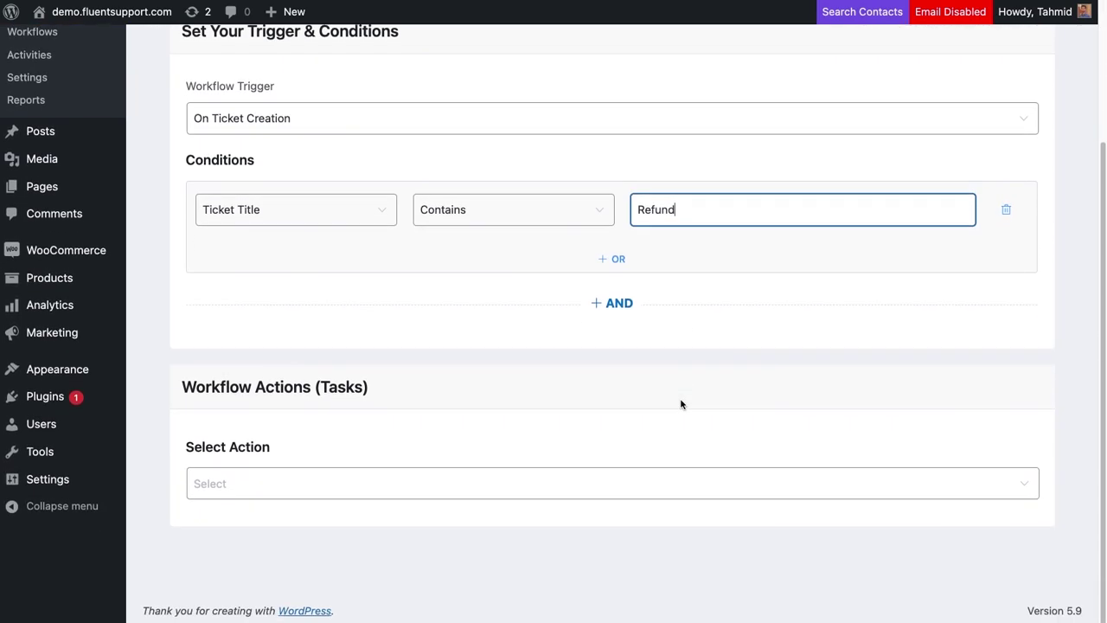
Add and save an Add Tag(s) action applying the Refund tag, titled Refund.
click(674, 482)
click(418, 391)
scroll(418, 394, down, 3)
click(403, 310)
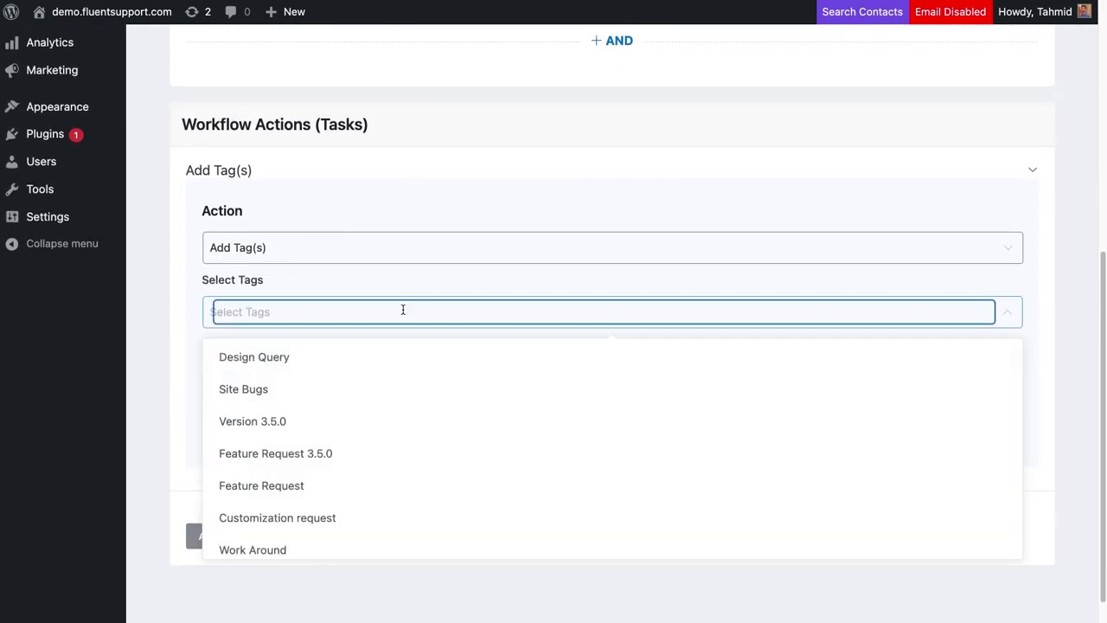
text(re)
click(328, 450)
click(374, 390)
text(Refund)
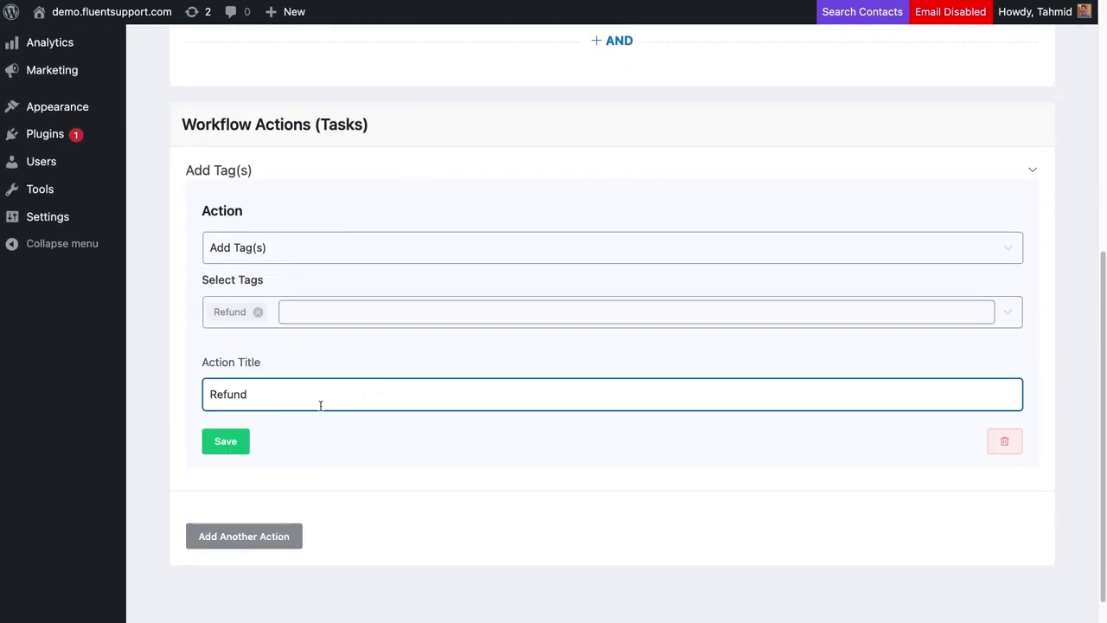
click(225, 437)
Publish the Refund workflow and save it with Update Workflow.
scroll(551, 420, up, 3)
click(939, 107)
click(995, 107)
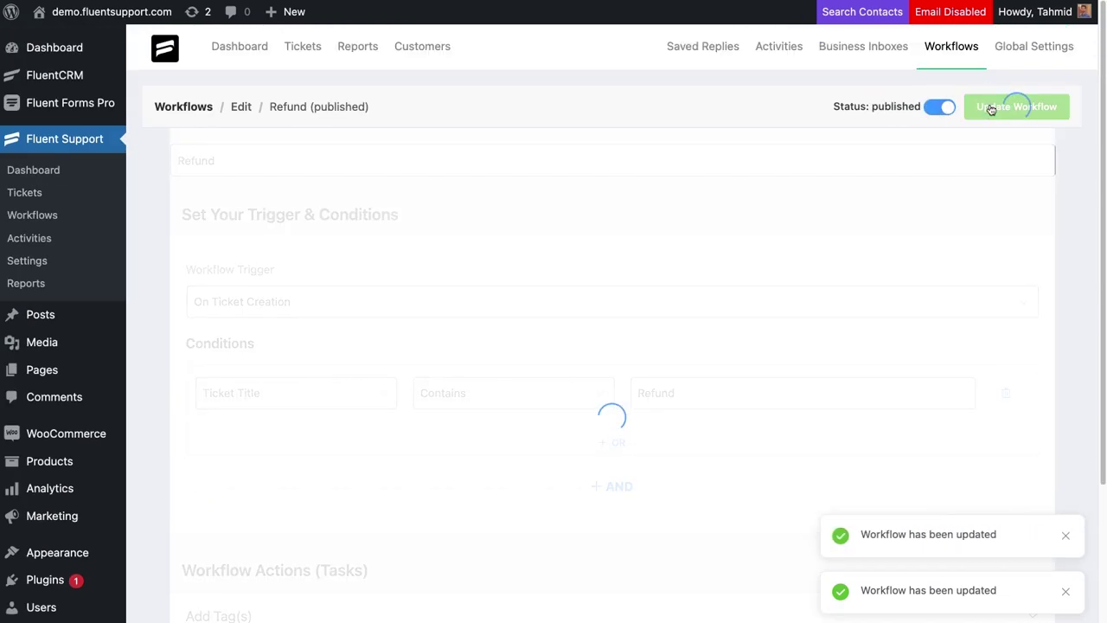
click(302, 47)
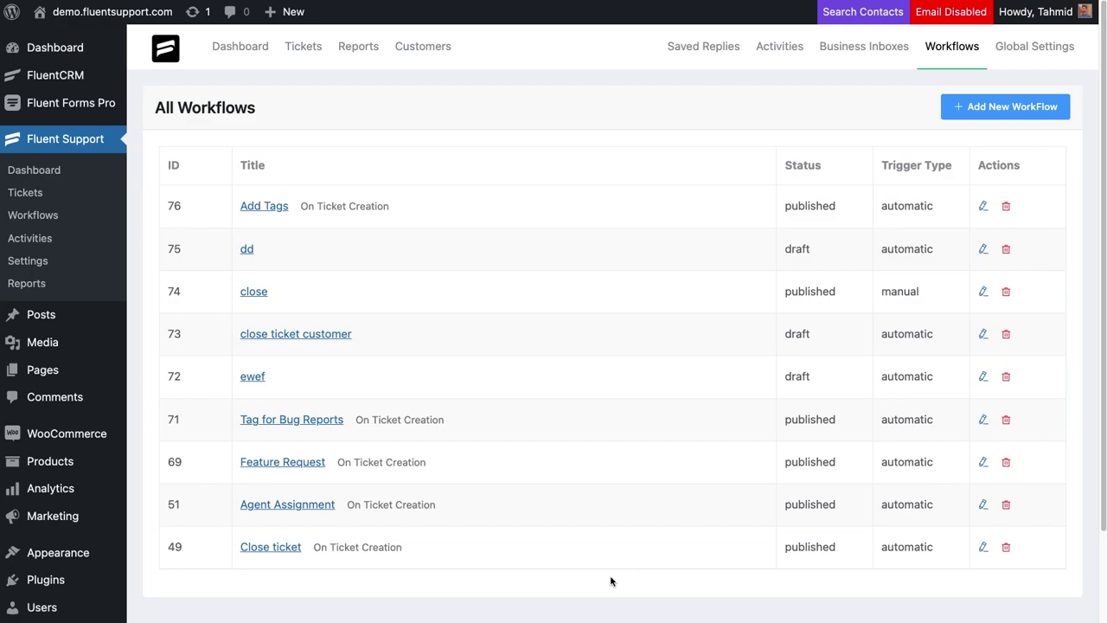
Add a new Automatic workflow named Demo and continue into its editor.
click(967, 111)
click(761, 135)
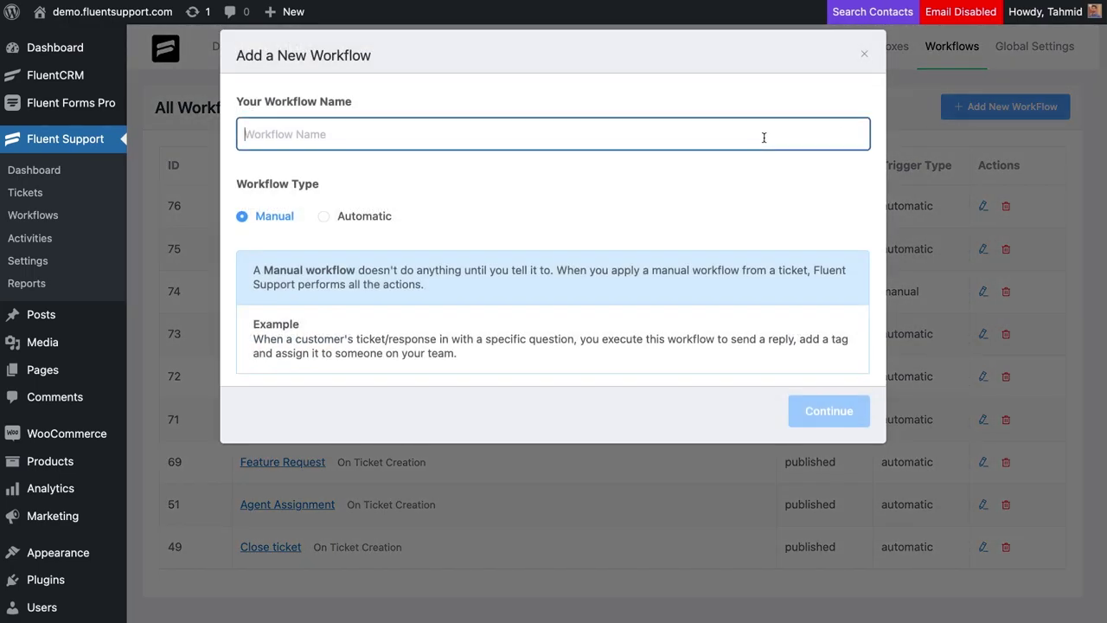
text(Demo)
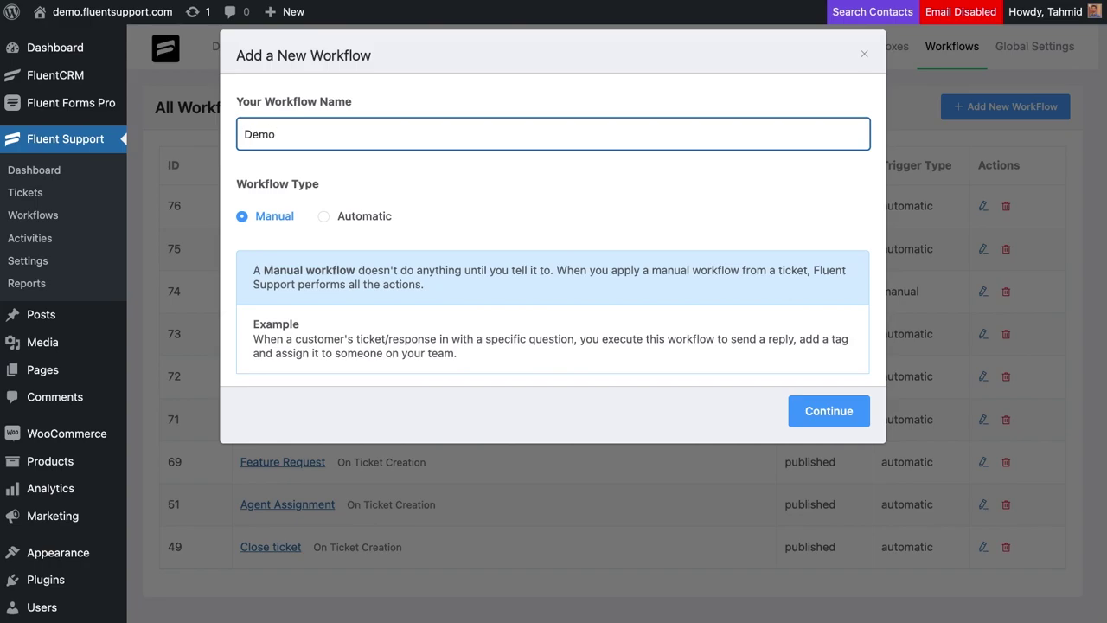
click(323, 218)
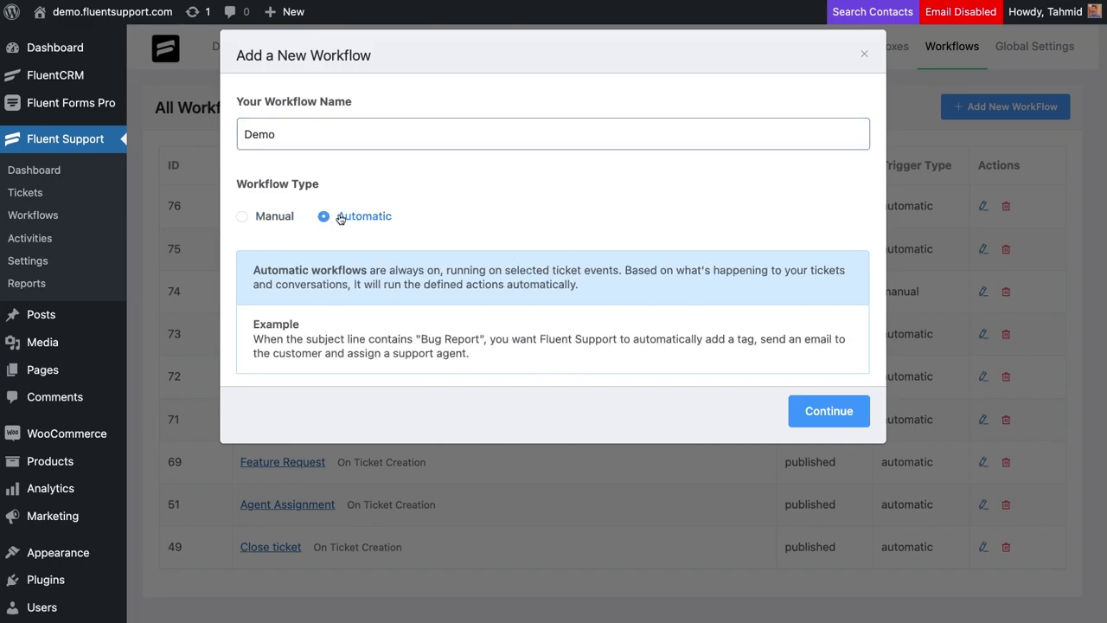
click(835, 408)
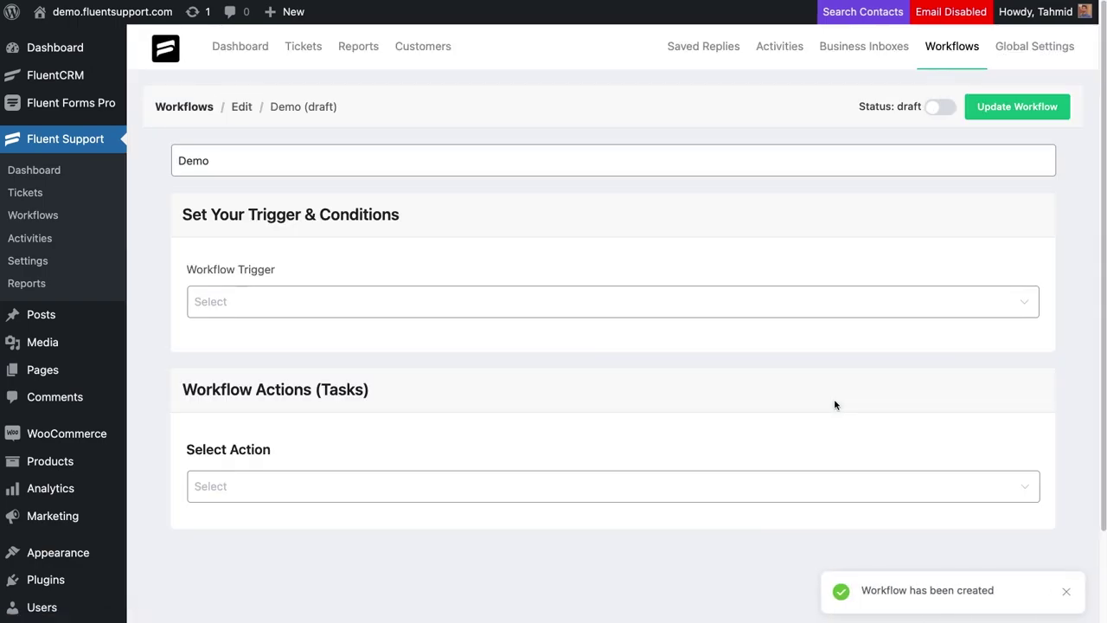
Set the Demo workflow's trigger to On Ticket Creation.
click(785, 308)
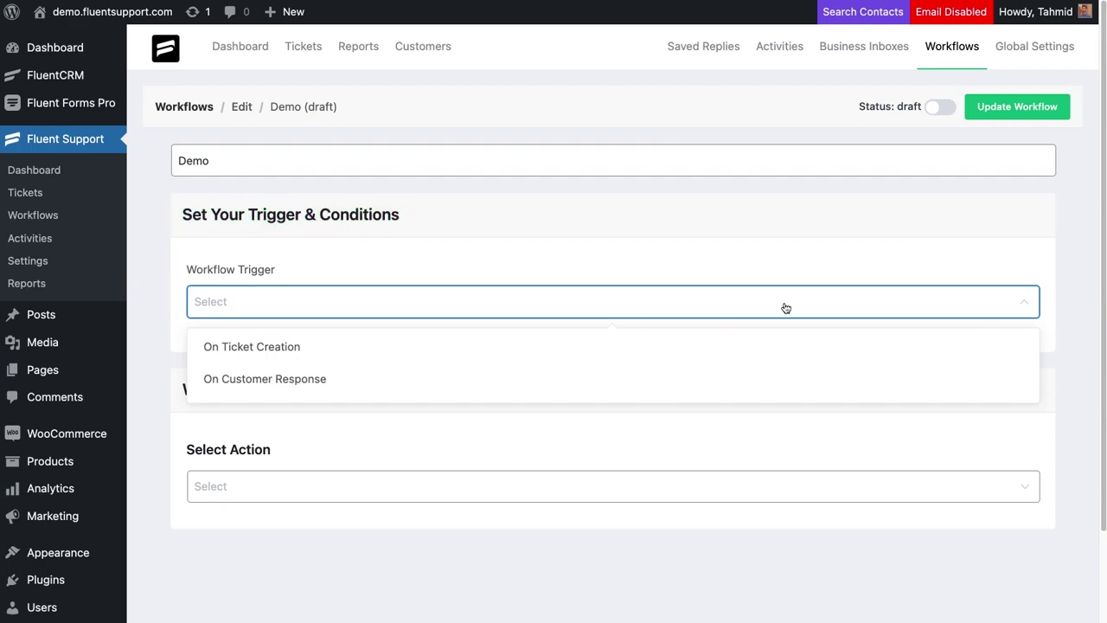
click(777, 360)
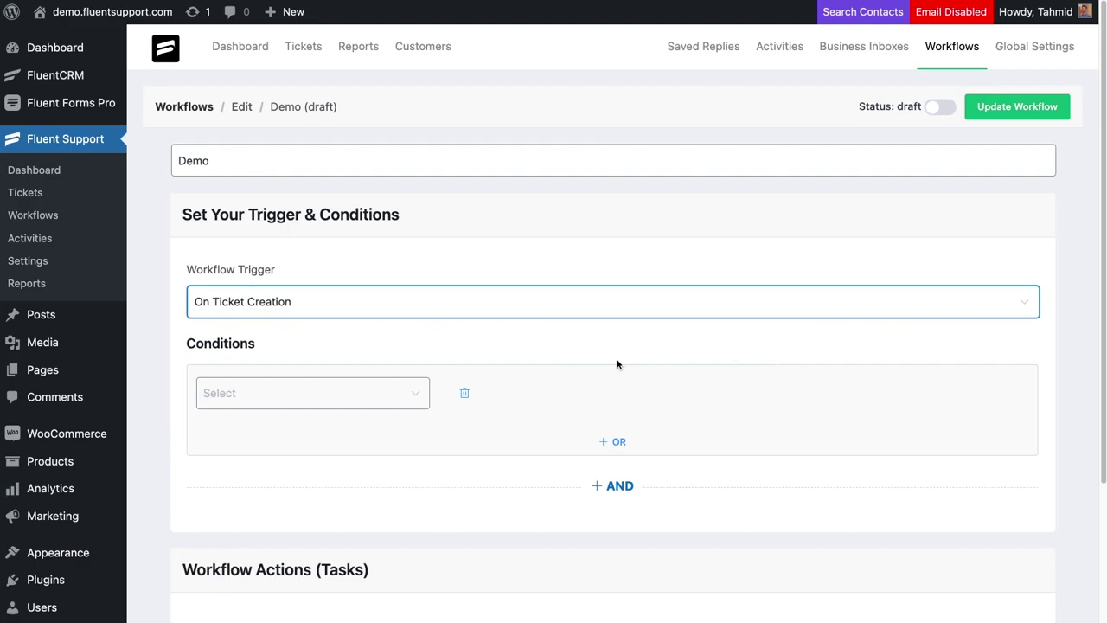
Add the condition Ticket Title contains Demo.
click(422, 394)
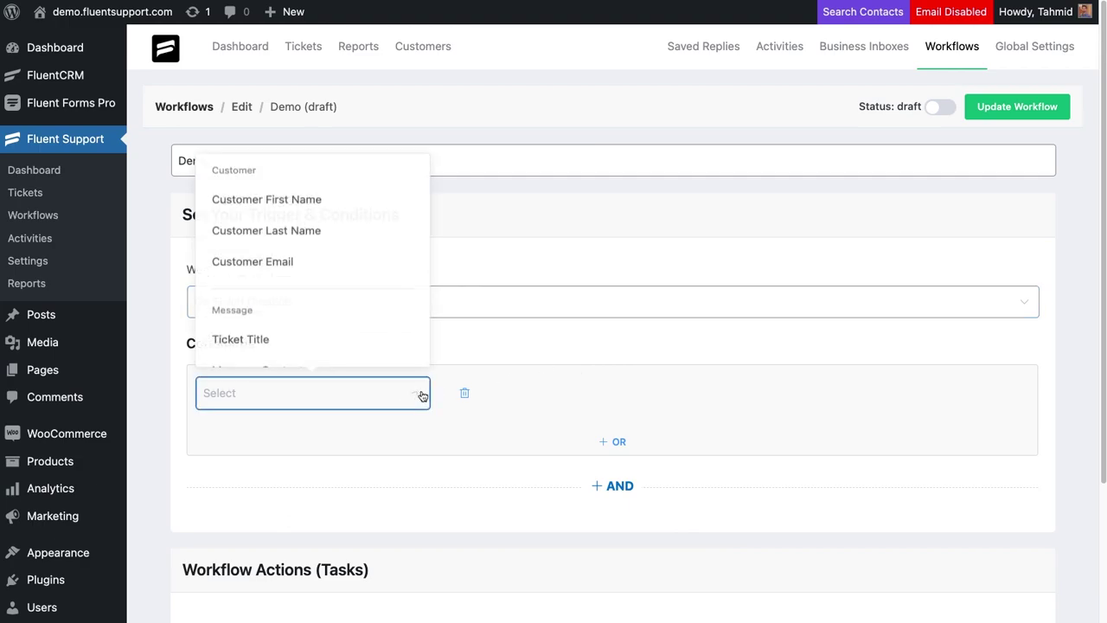
scroll(400, 338, down, 2)
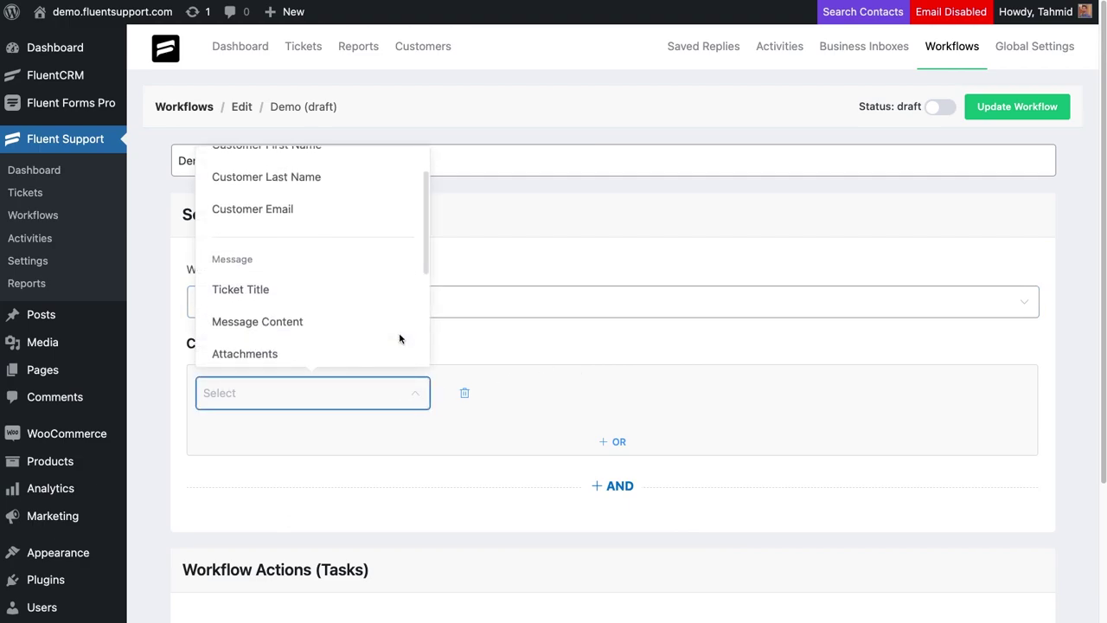
scroll(398, 339, down, 4)
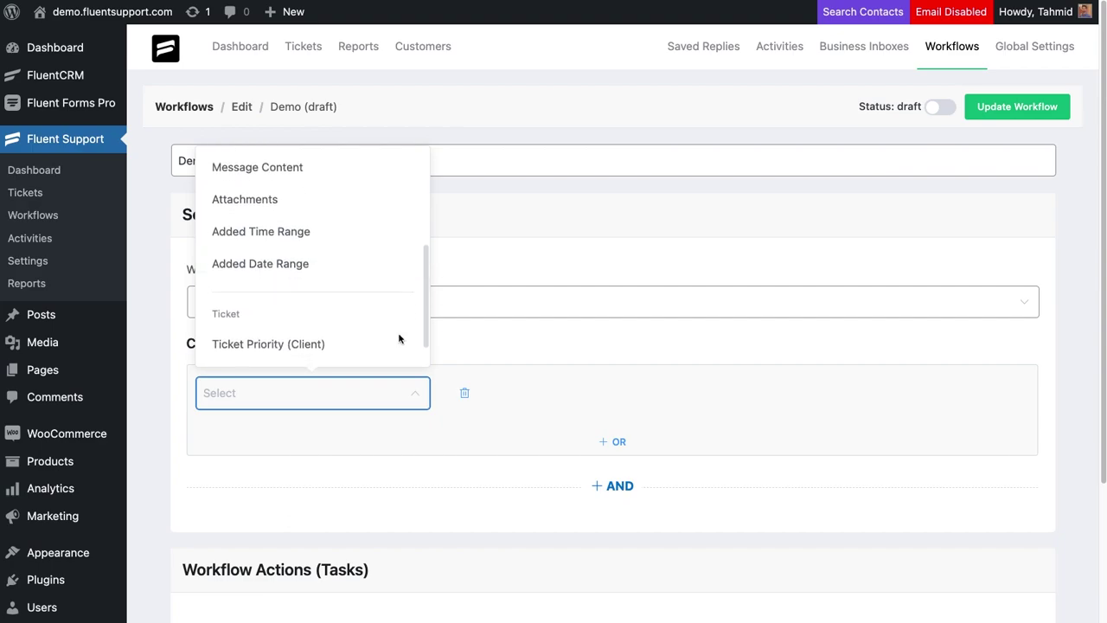
scroll(400, 338, down, 1)
scroll(400, 339, up, 6)
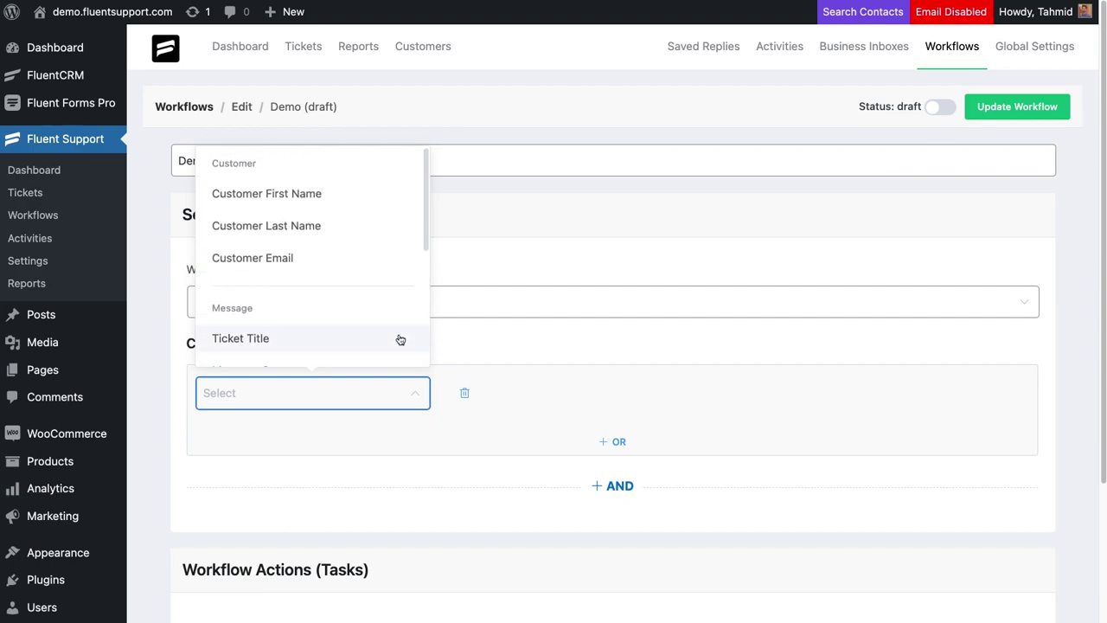
click(400, 338)
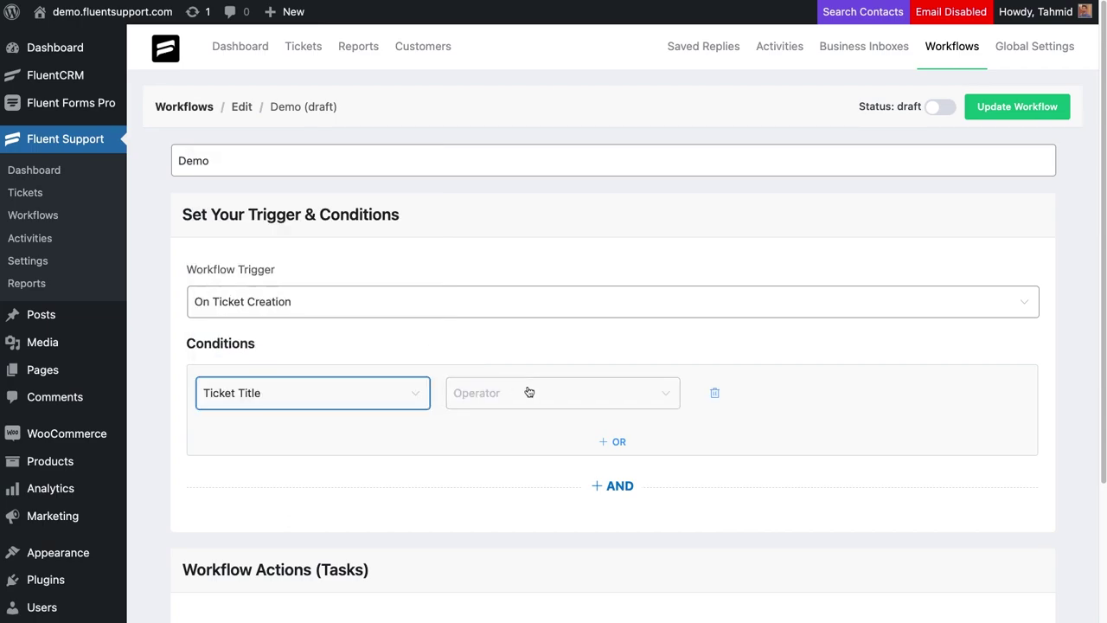
click(524, 393)
click(504, 439)
click(684, 393)
text(Demo)
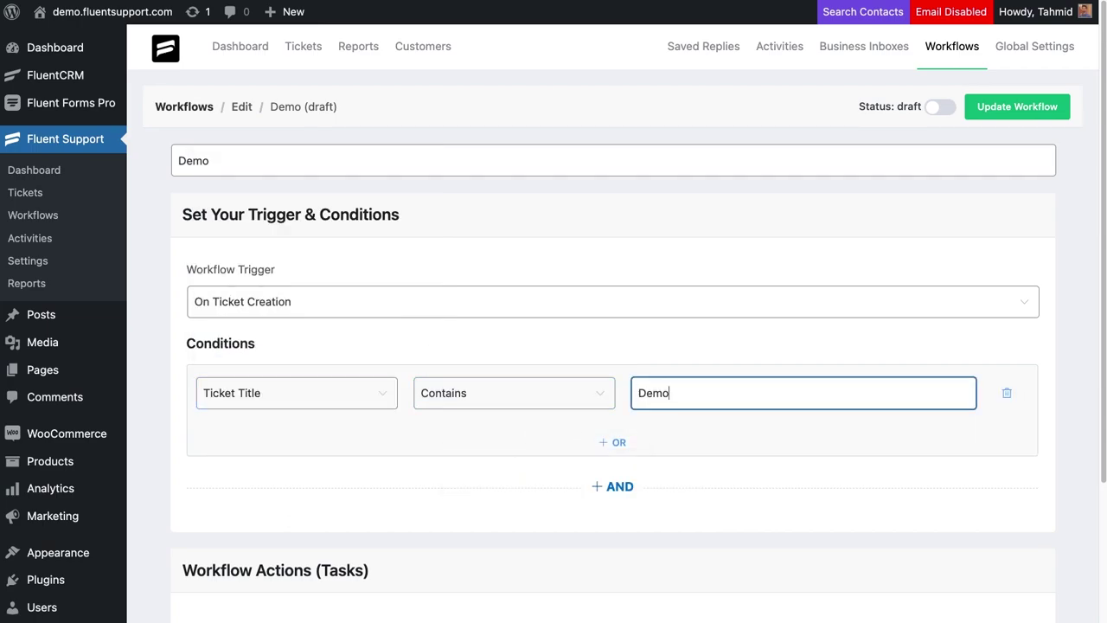
Add a second AND condition: Message Content contains Demo.
click(630, 486)
scroll(519, 459, down, 2)
click(419, 450)
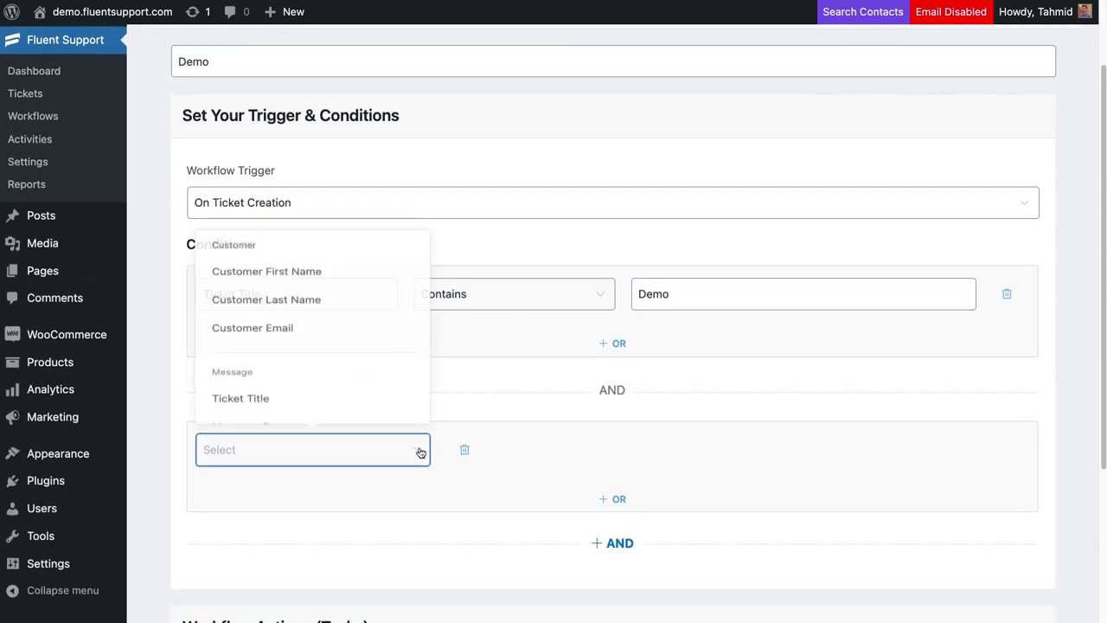
scroll(352, 345, down, 2)
click(354, 346)
click(524, 448)
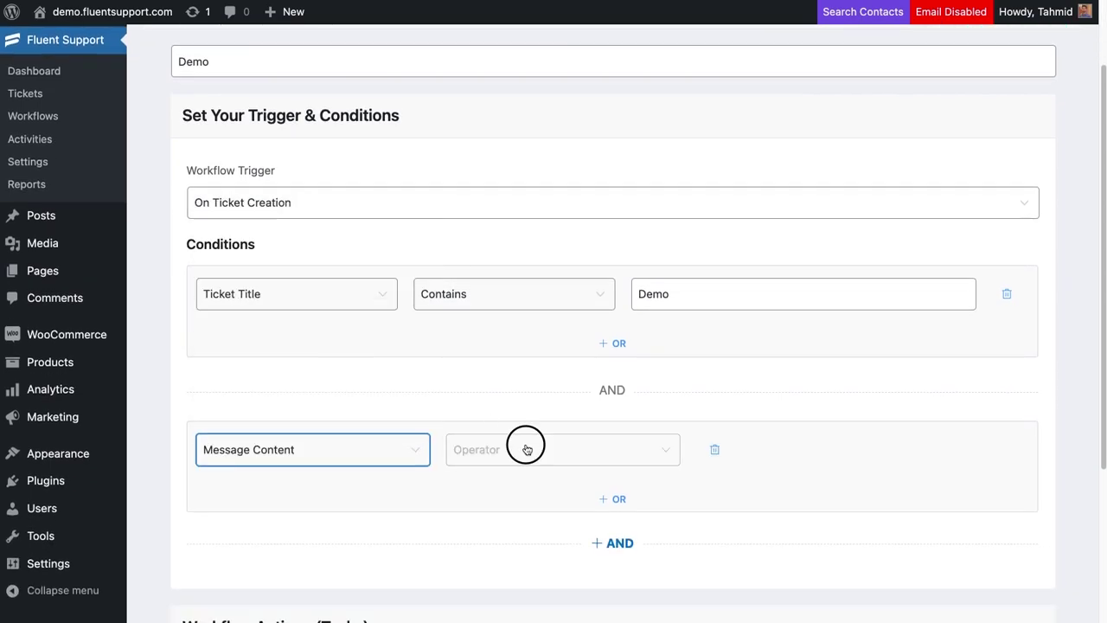
click(470, 495)
click(692, 449)
text(Demo)
scroll(697, 448, down, 1)
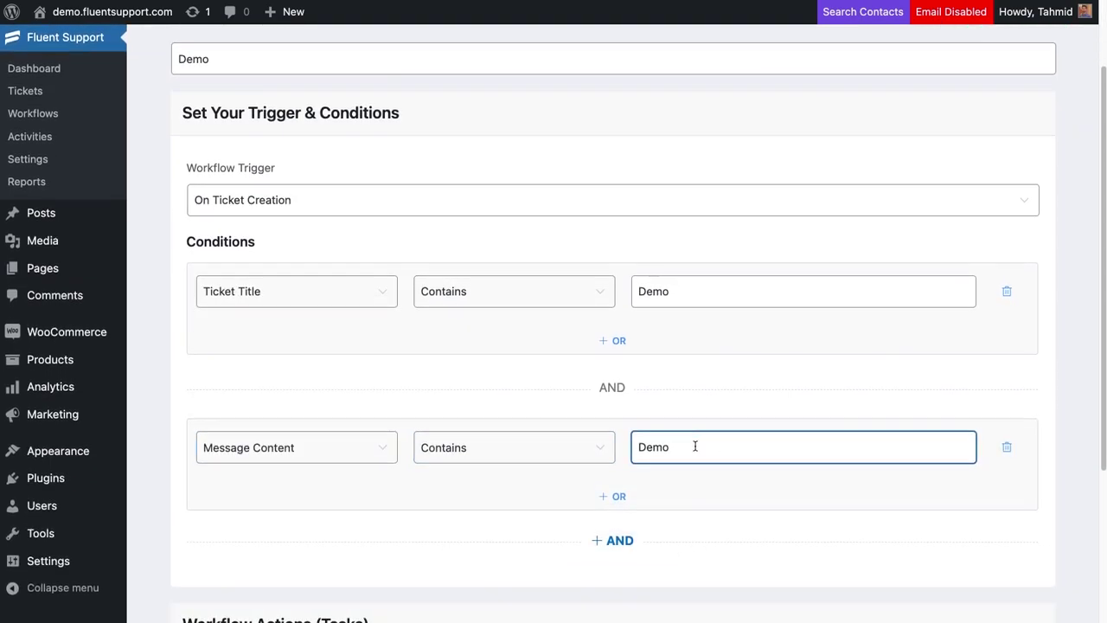
scroll(695, 450, down, 2)
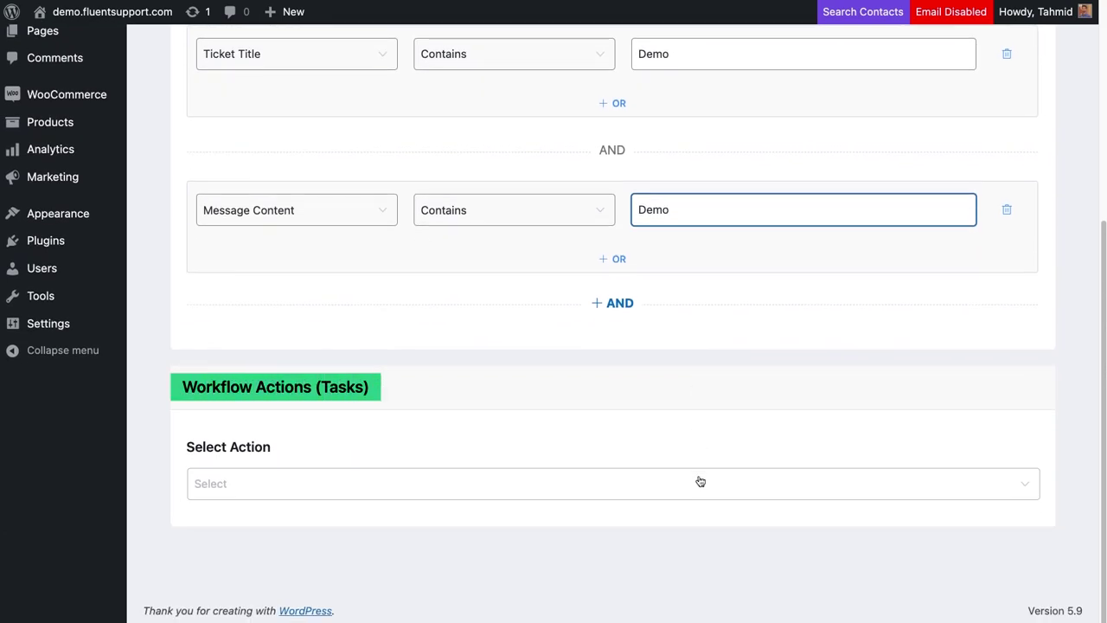
Save an Add Tag(s) action with the Work Around tag, titled Tag, and publish Demo.
click(702, 478)
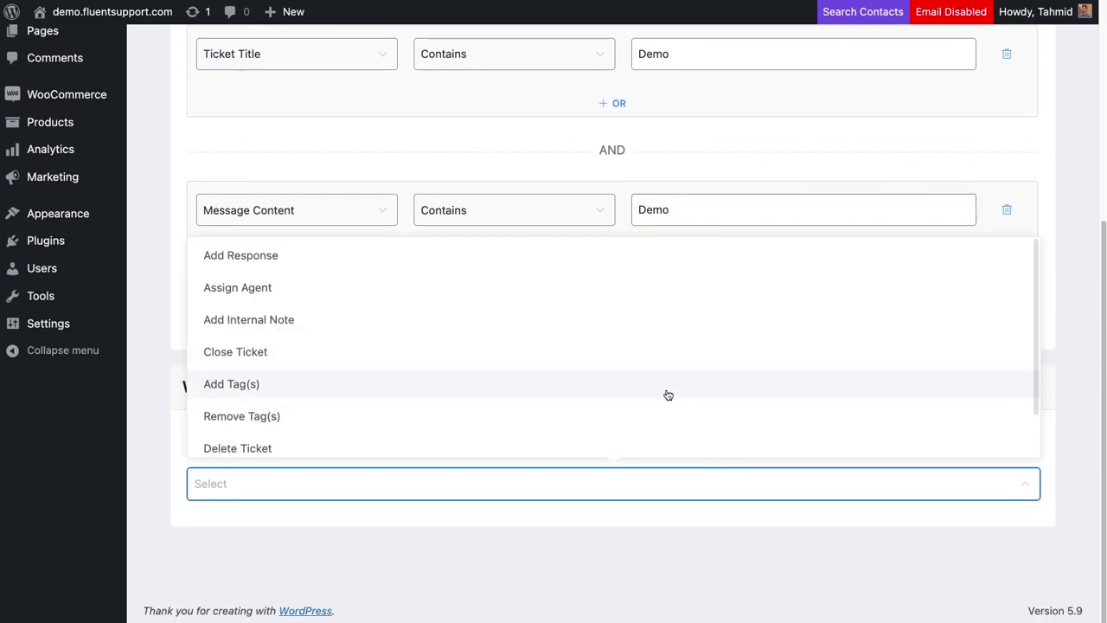
scroll(667, 395, down, 1)
scroll(606, 394, up, 1)
click(556, 389)
scroll(556, 395, down, 3)
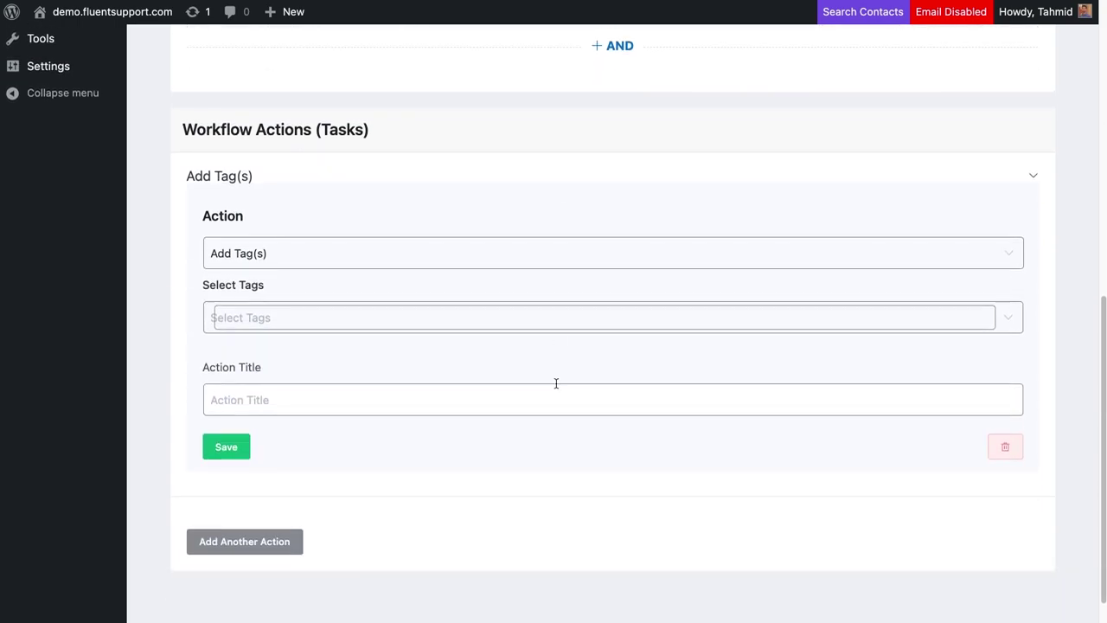
click(556, 324)
click(317, 554)
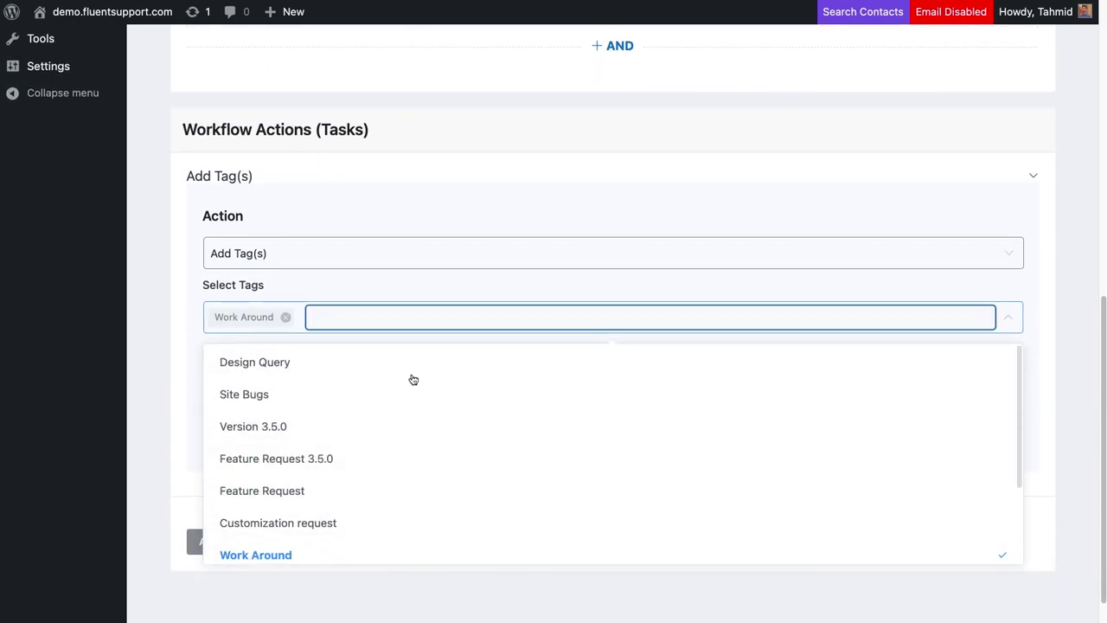
click(1032, 333)
click(462, 400)
text(Tag)
click(224, 446)
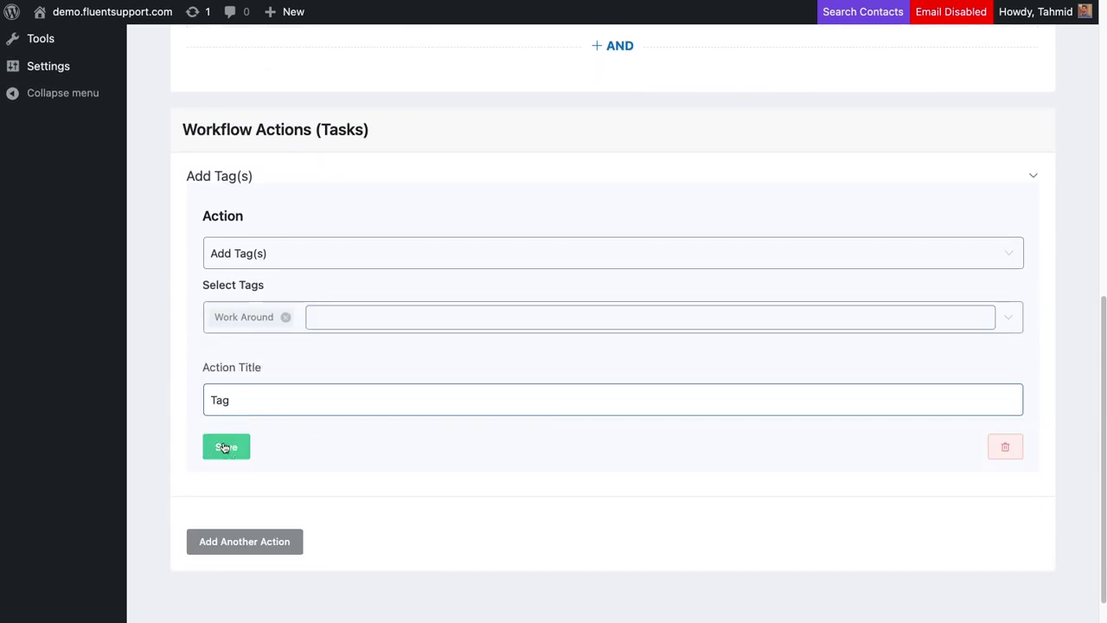
scroll(833, 423, up, 5)
click(944, 110)
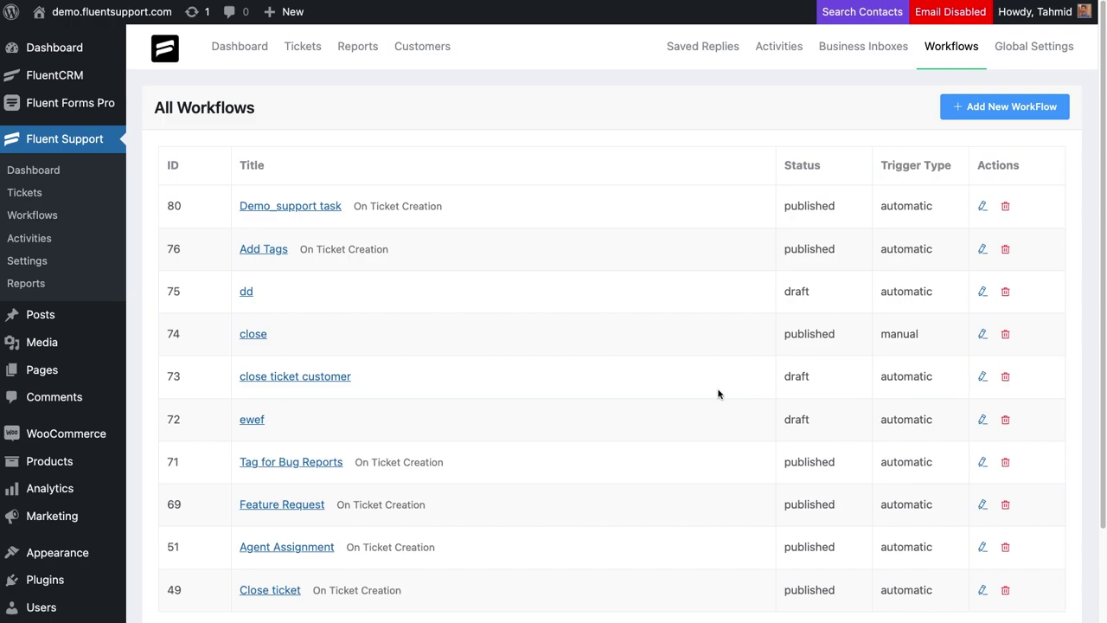
click(1005, 107)
Create a new automatic workflow named WooCommerce.
click(811, 130)
text(WooCommerce)
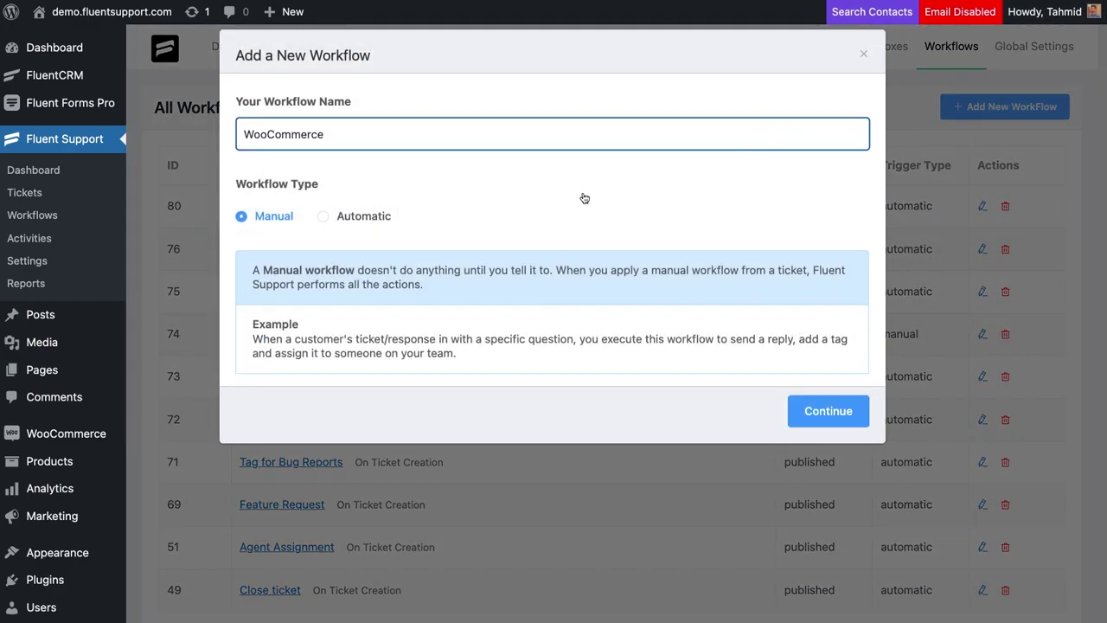
click(322, 216)
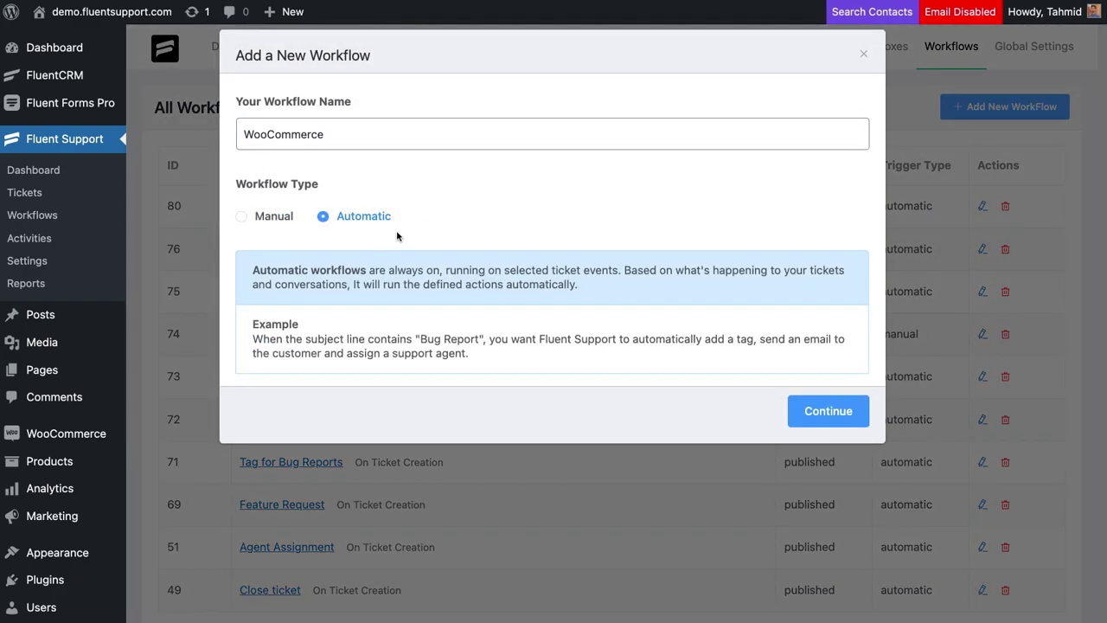
click(814, 407)
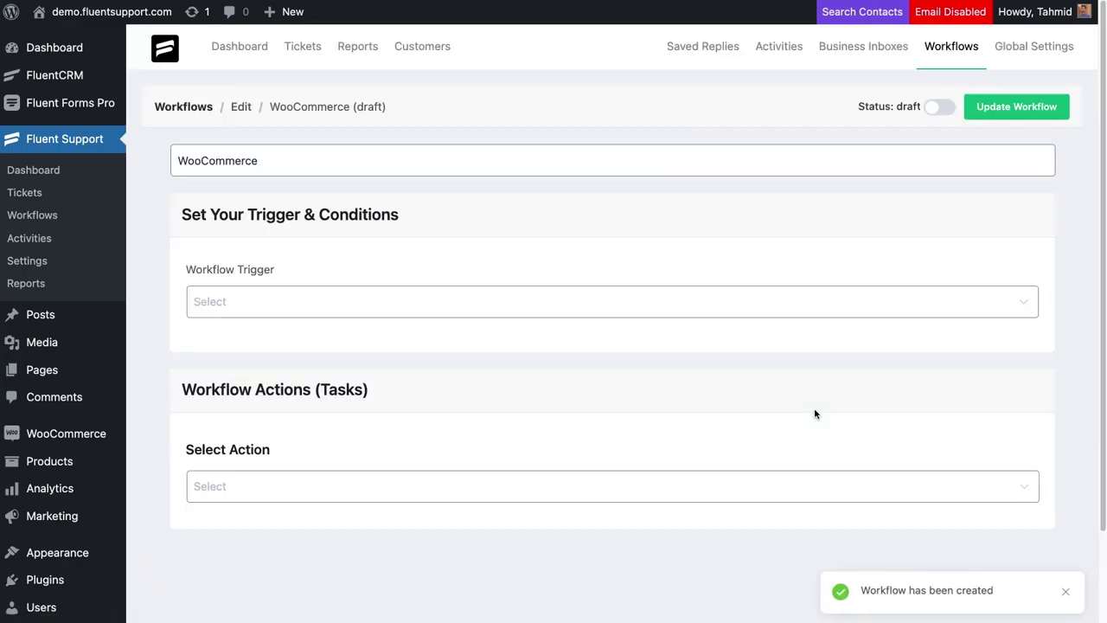
Trigger it On Ticket Creation when the Ticket Title contains WooCommerce.
click(741, 306)
click(699, 350)
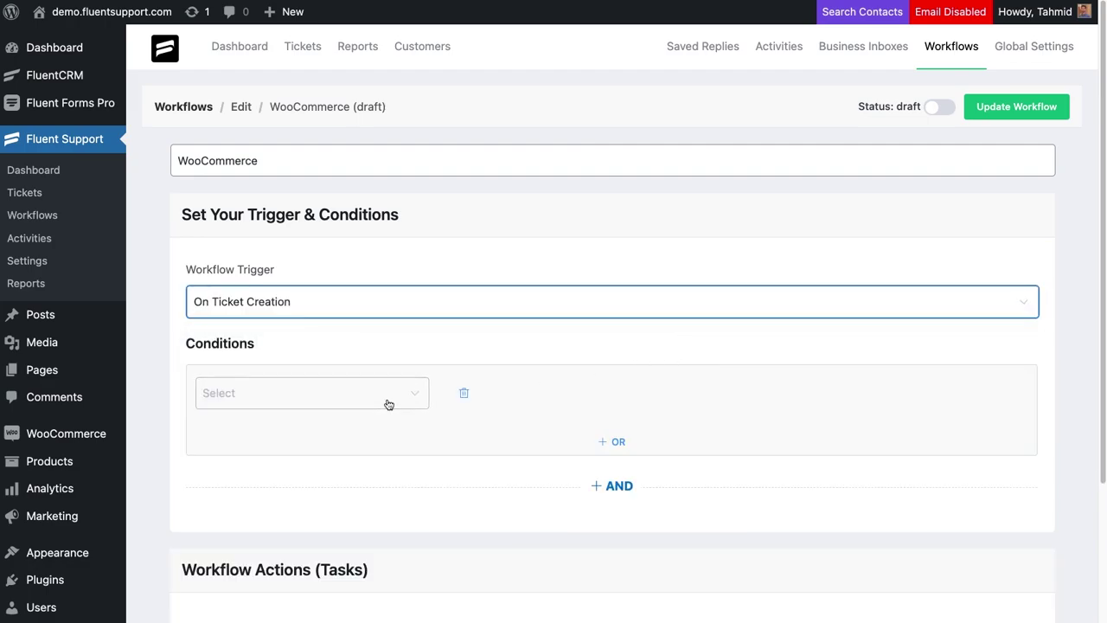
click(408, 400)
click(370, 346)
click(515, 393)
click(525, 435)
click(679, 398)
text(WooCommerce)
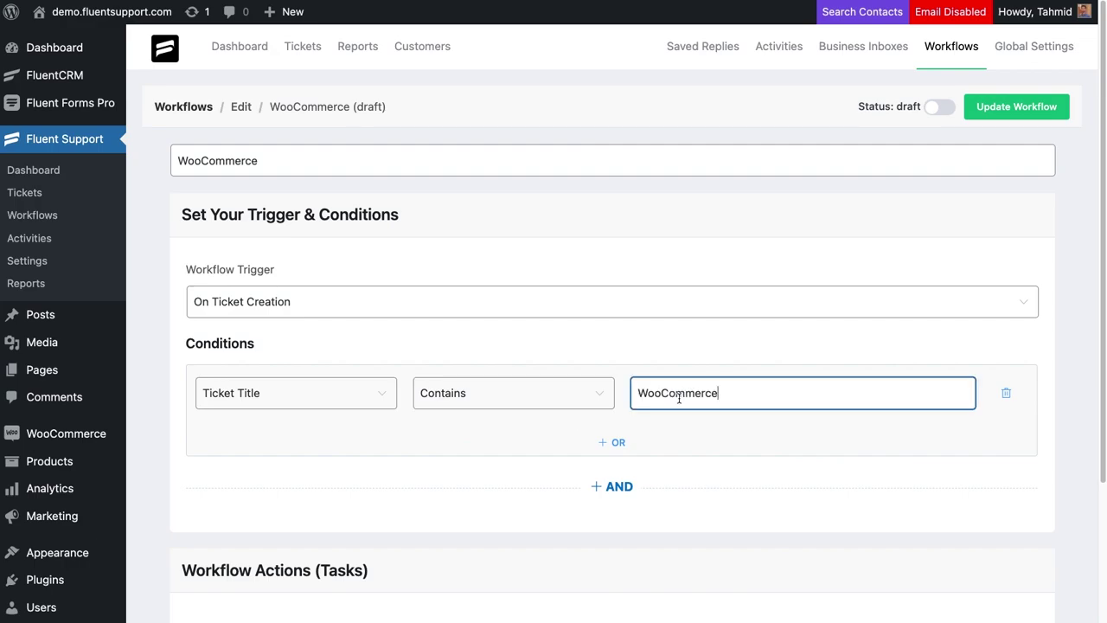
scroll(678, 396, down, 4)
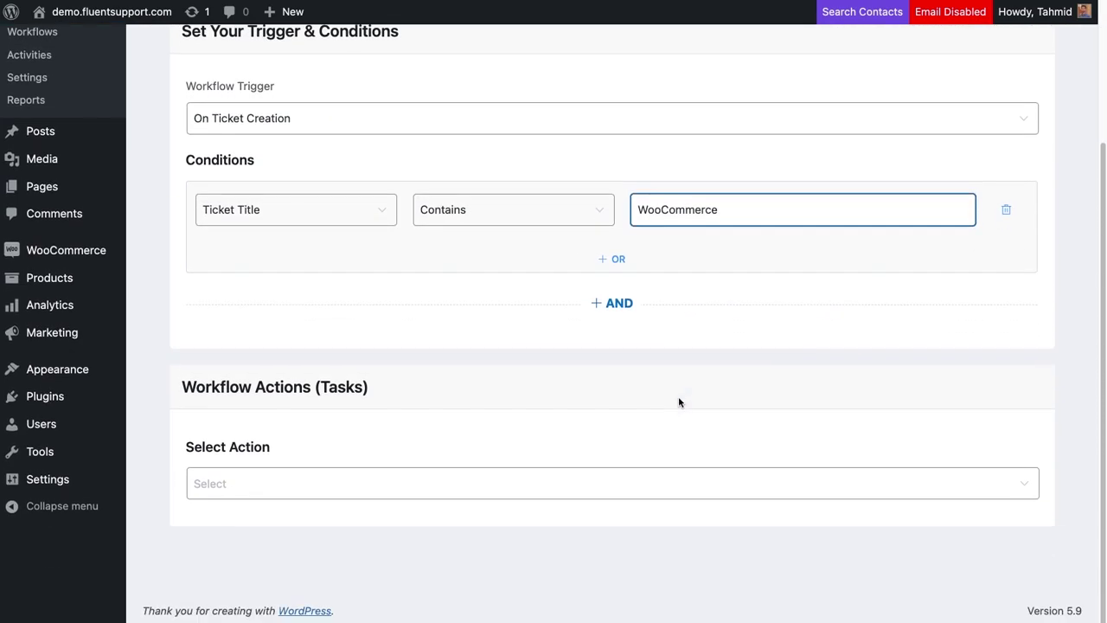
Save an Add Response action with the thank-you reply, response and fallback agents, titled 'Add response'.
click(666, 481)
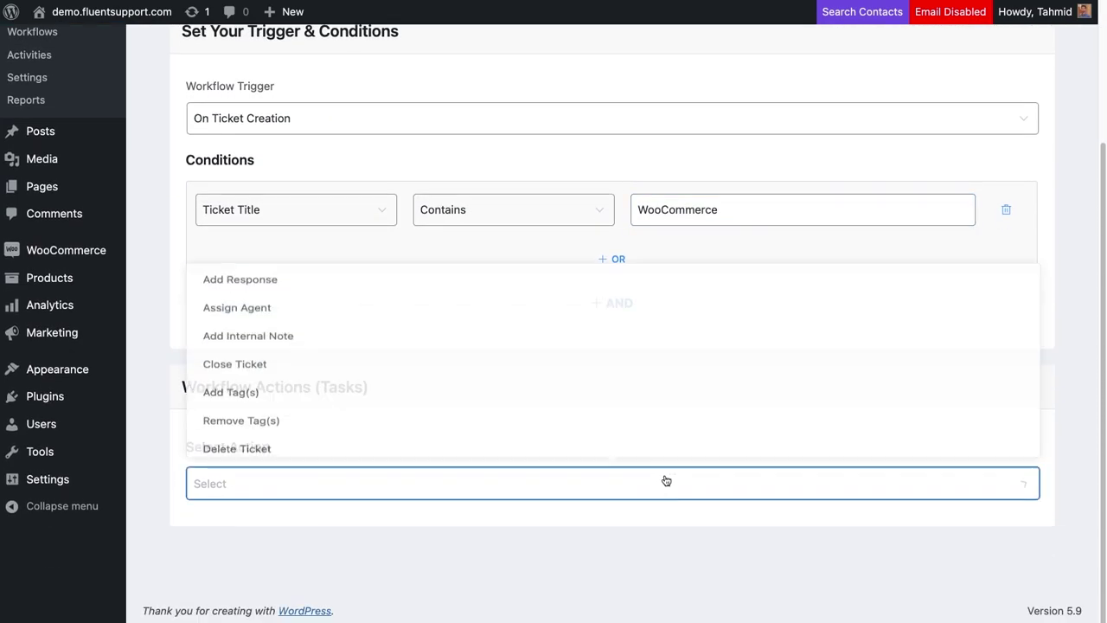
click(457, 260)
scroll(567, 444, down, 5)
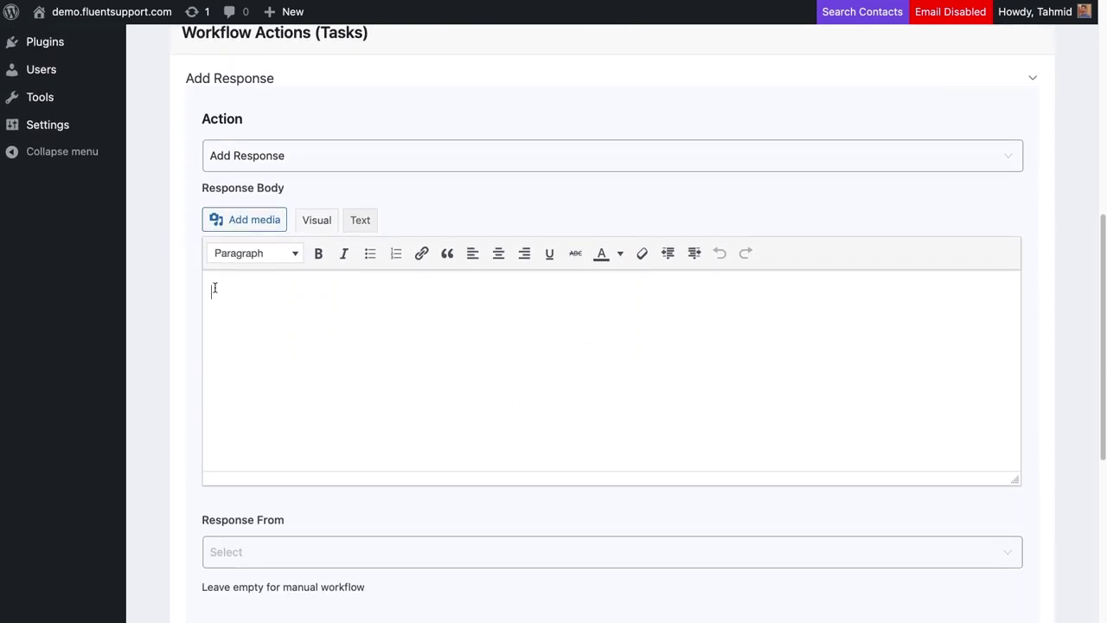
text(Thank you for your email. Your ticket has been created.  I’m sure you understand that we receive many great ideas from our customers, and we’re grateful for all of them. Your email will be answered by a human ASAP.)
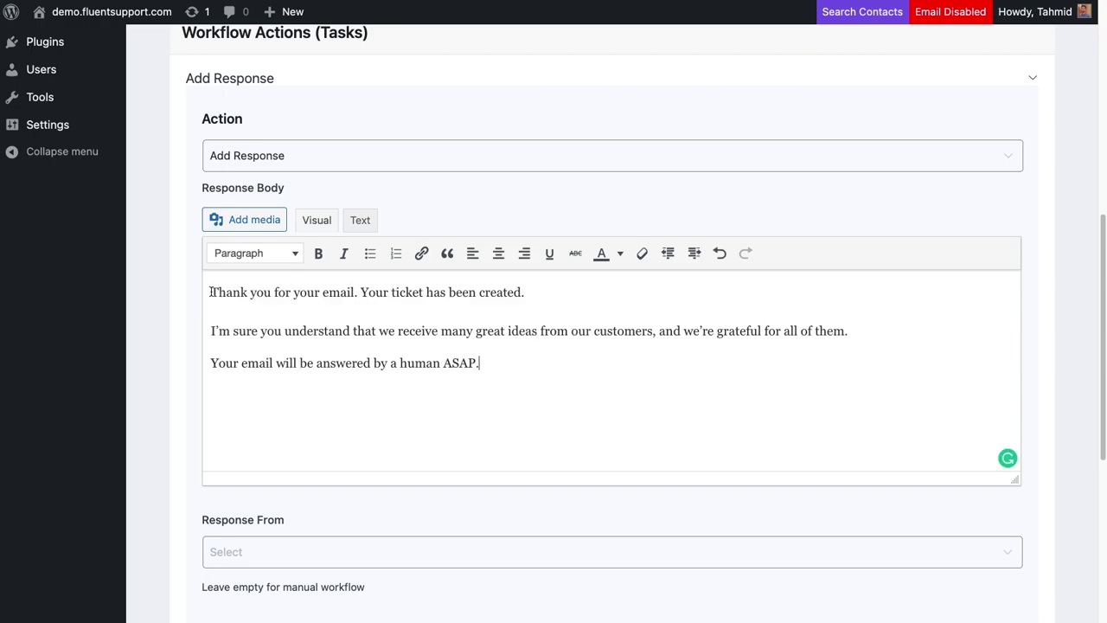
scroll(341, 312, down, 5)
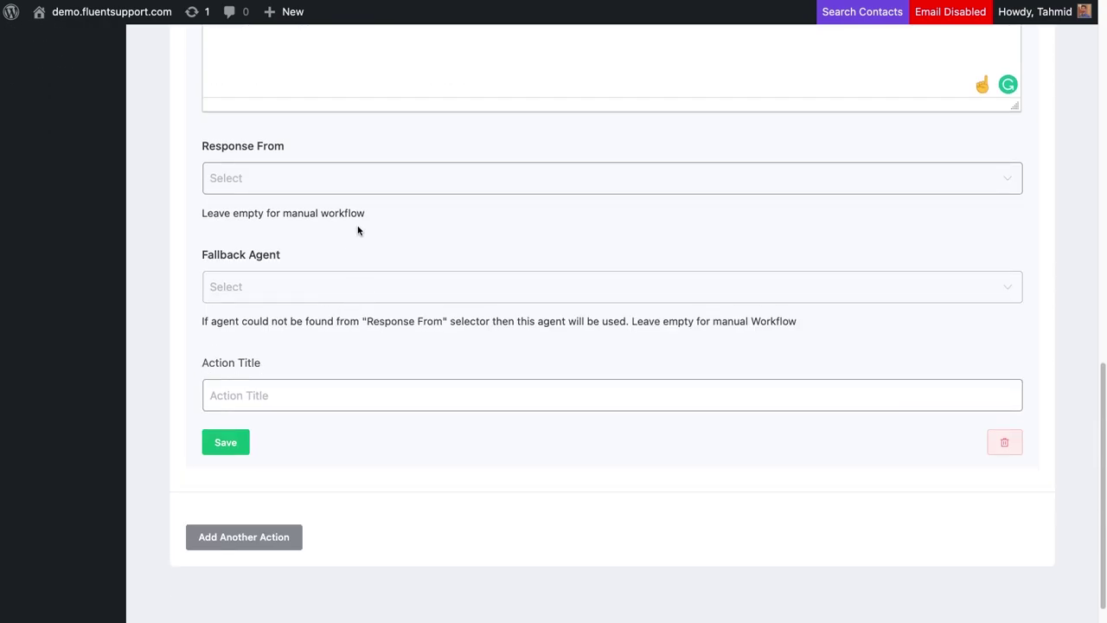
click(368, 178)
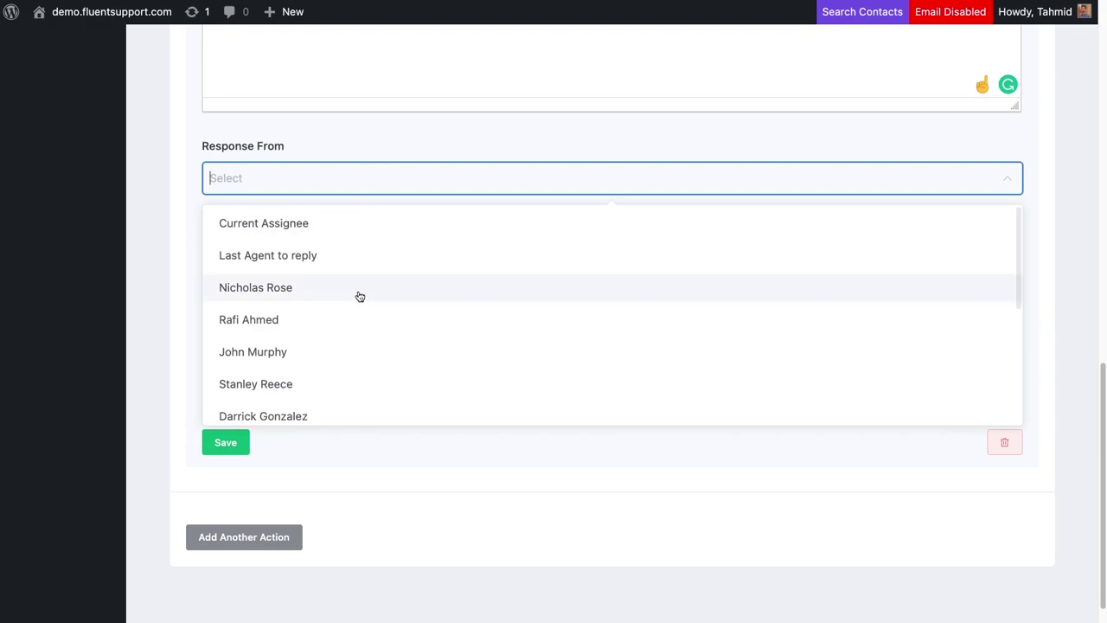
click(358, 348)
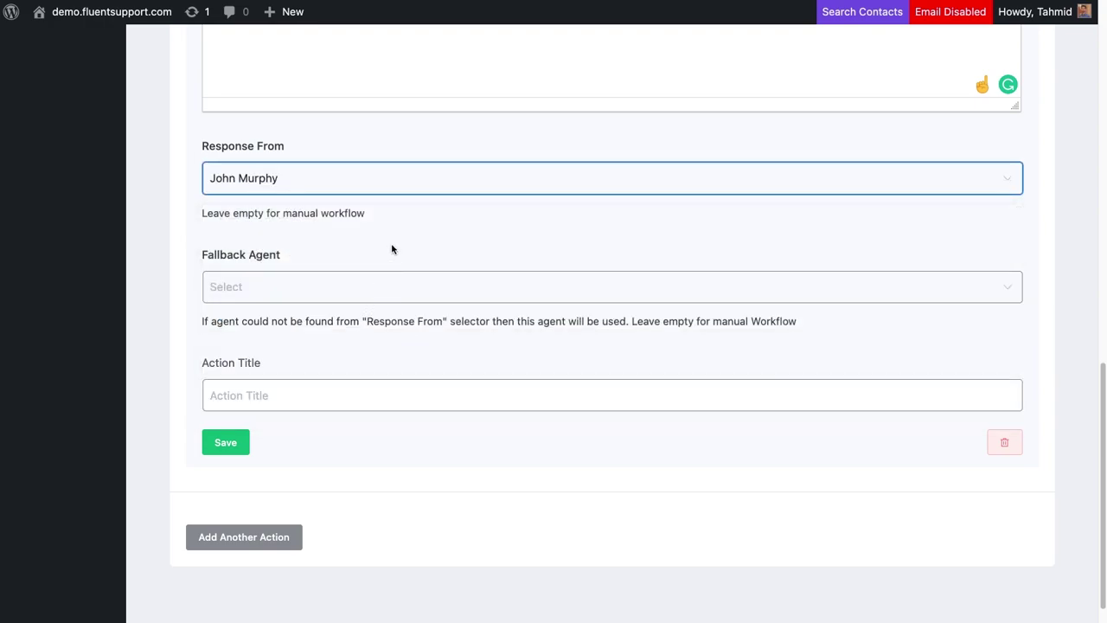
click(410, 278)
click(397, 358)
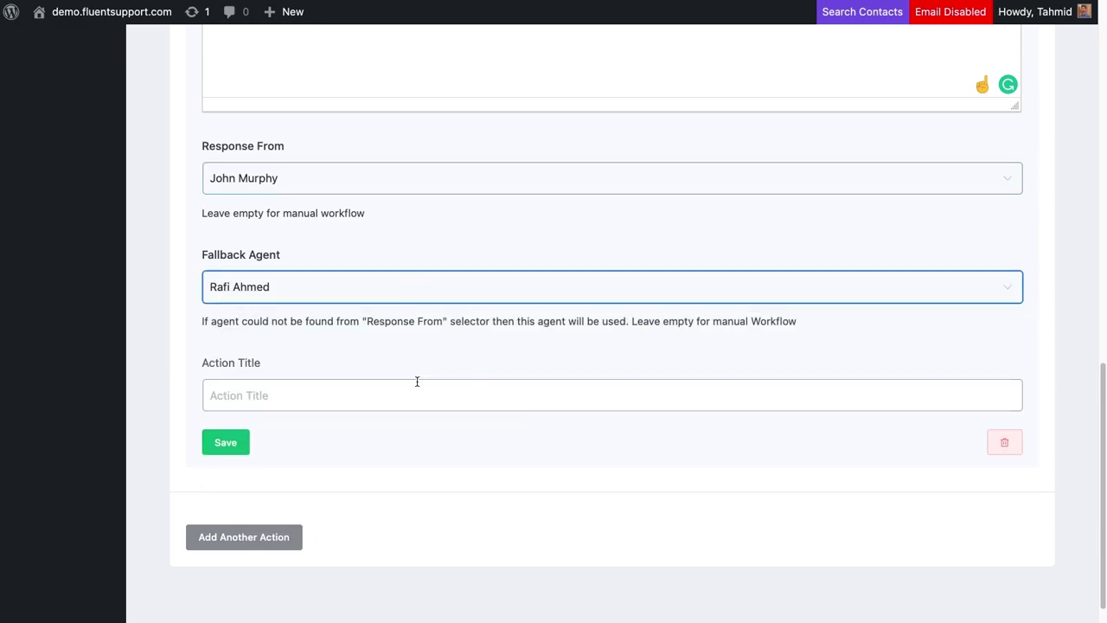
click(416, 381)
text(Add response)
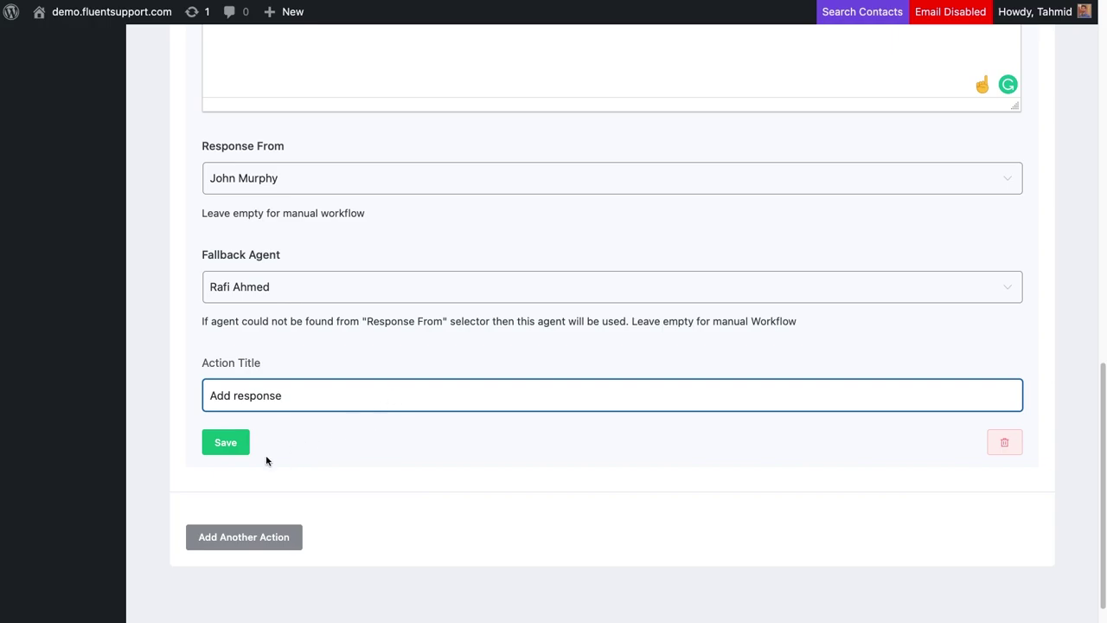
click(227, 443)
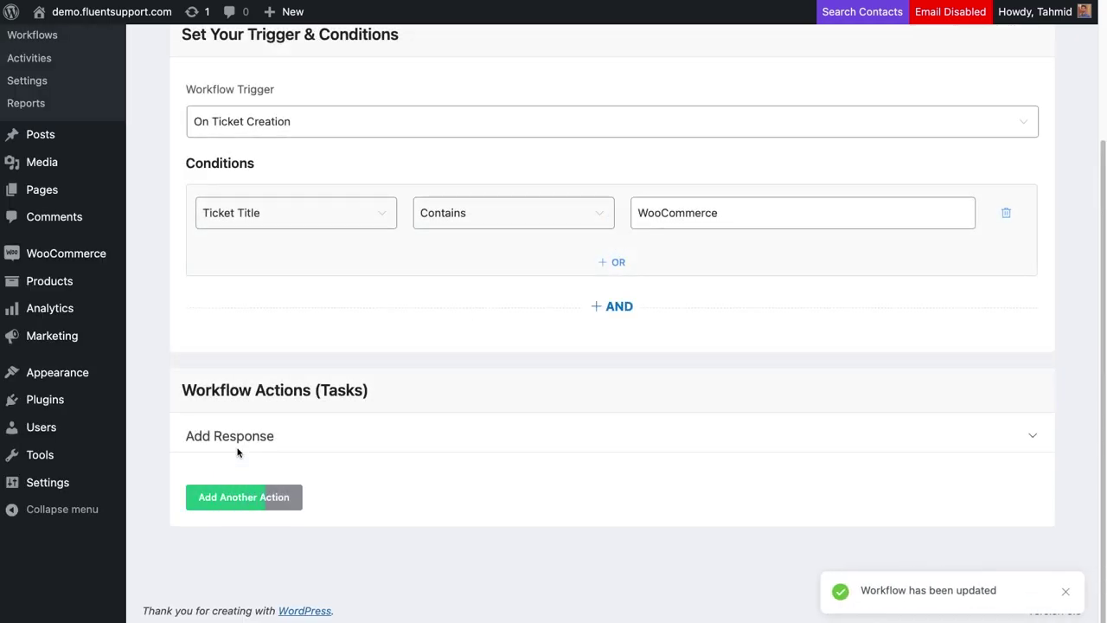
Toggle the WooCommerce workflow's status to published and click Update Workflow.
scroll(249, 446, up, 3)
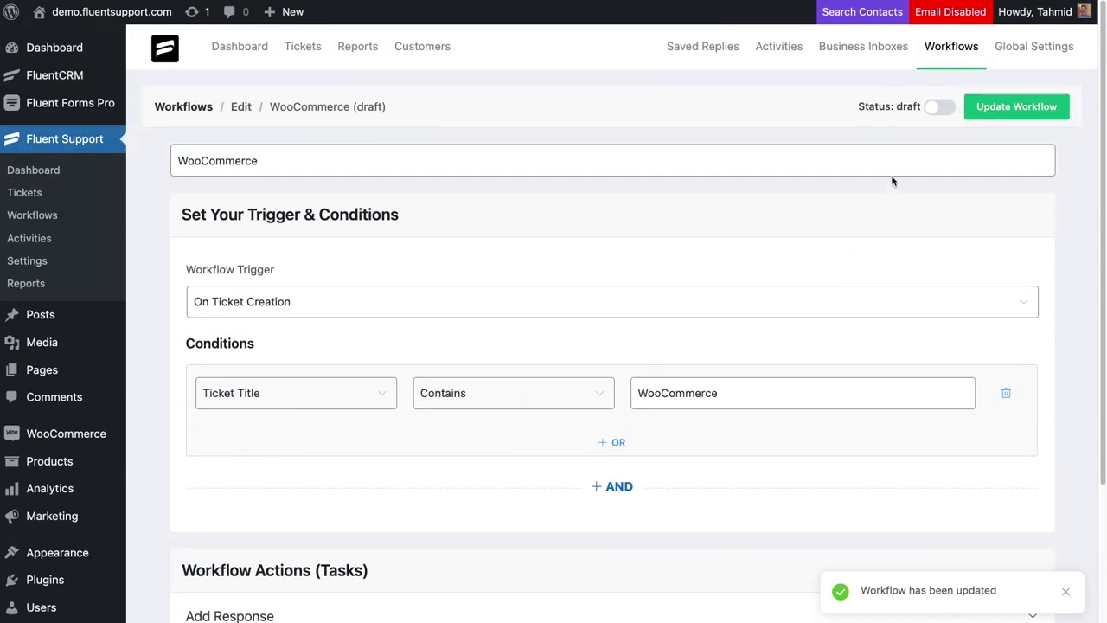
click(937, 107)
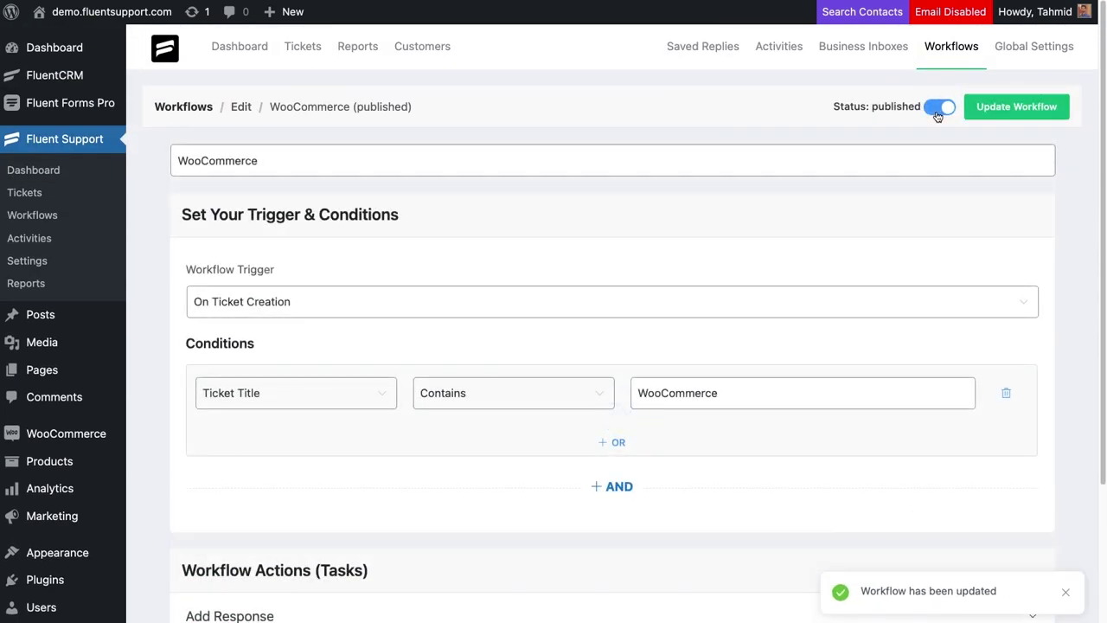
click(995, 114)
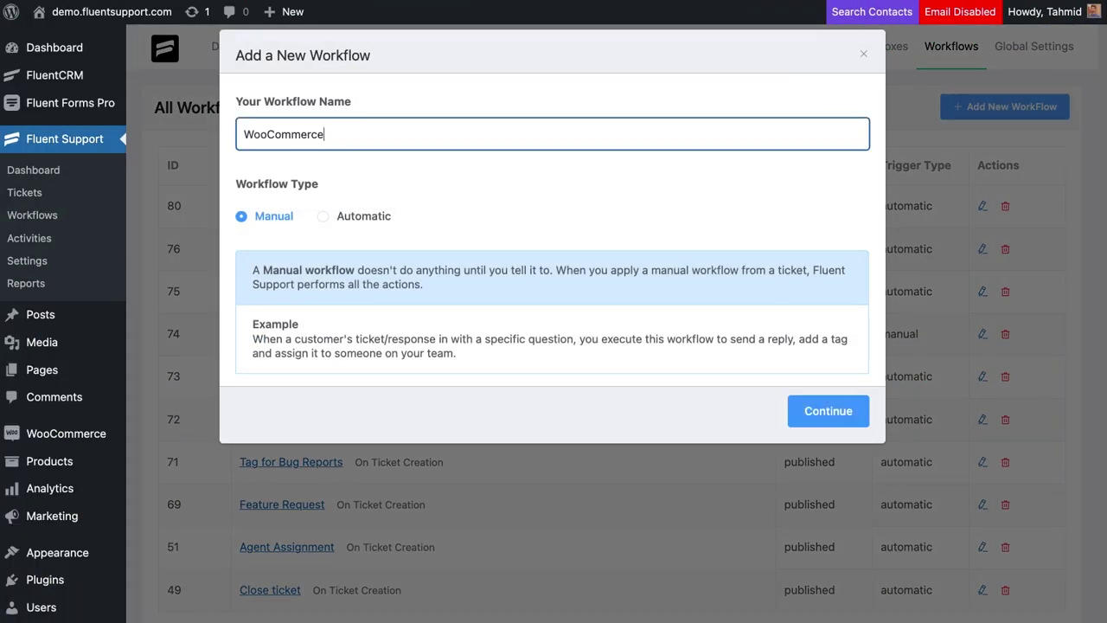
Create an automatic workflow triggered On Customer Response.
click(324, 217)
click(792, 409)
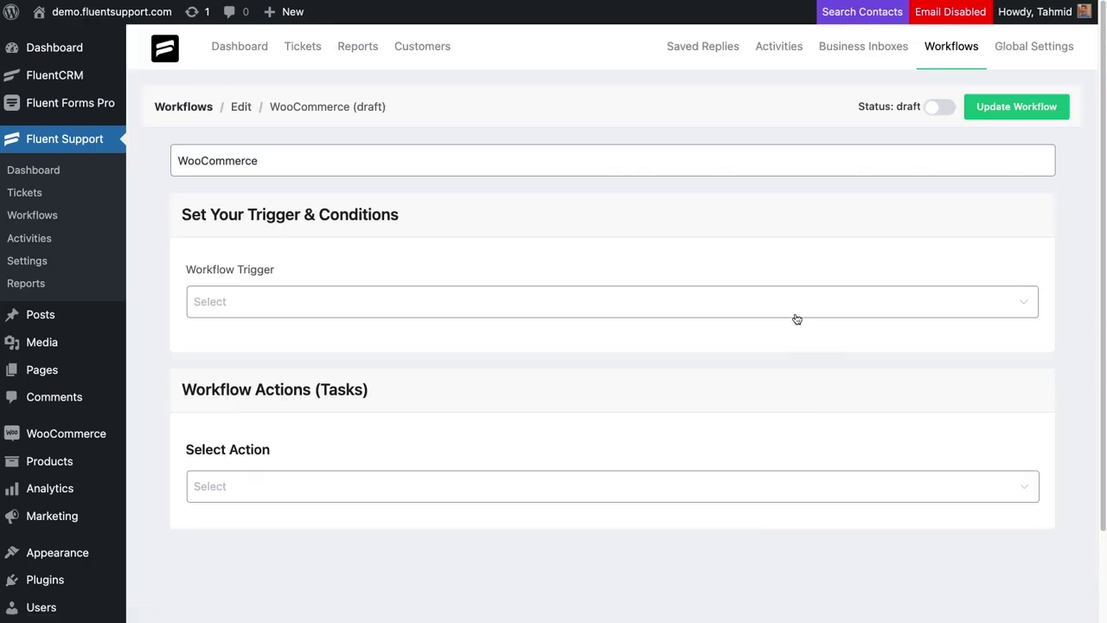
click(797, 316)
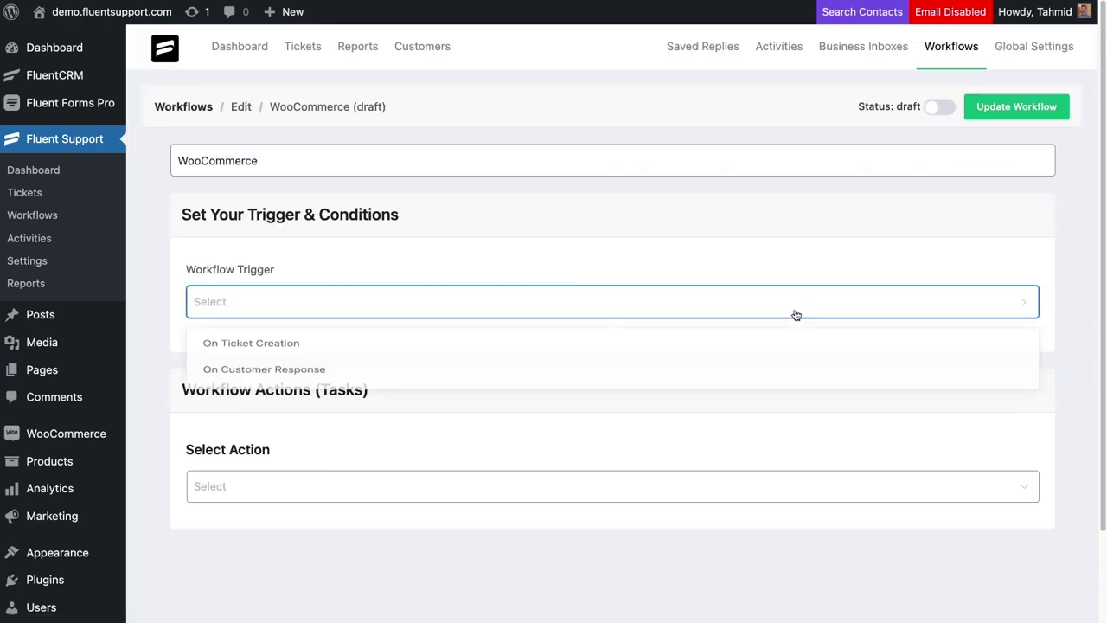
click(762, 381)
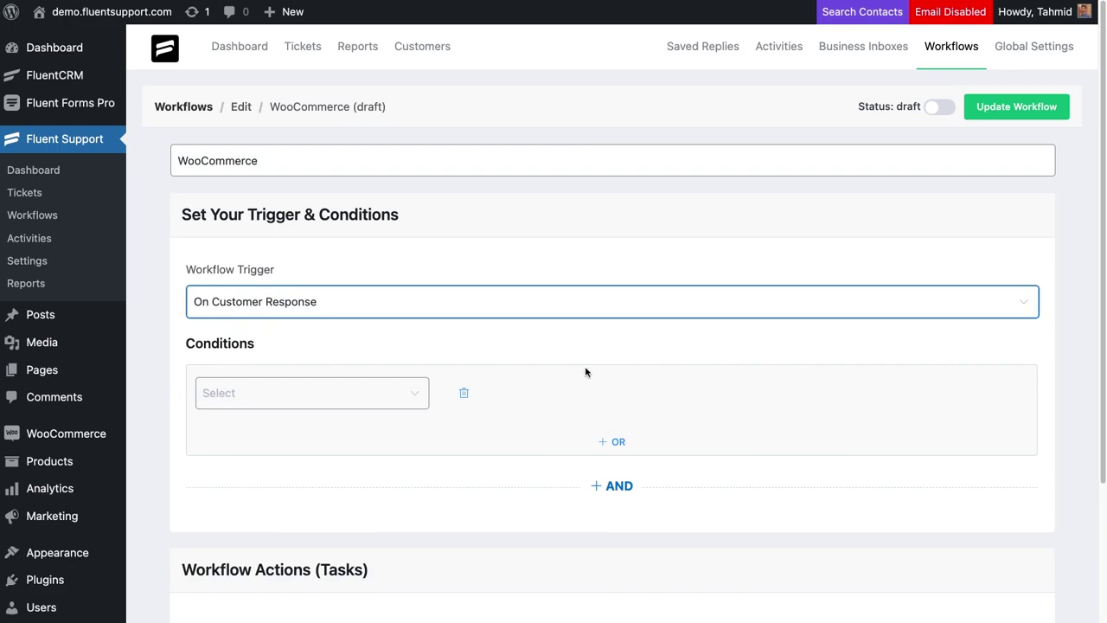
Add the condition Message Content contains WooCommerce.
click(423, 396)
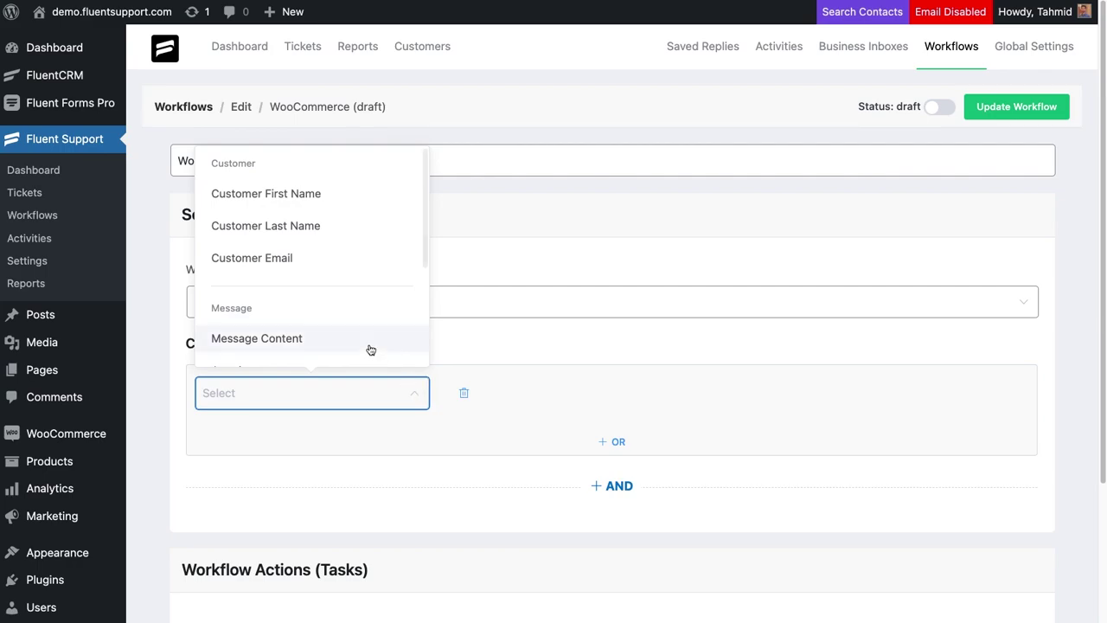
click(370, 350)
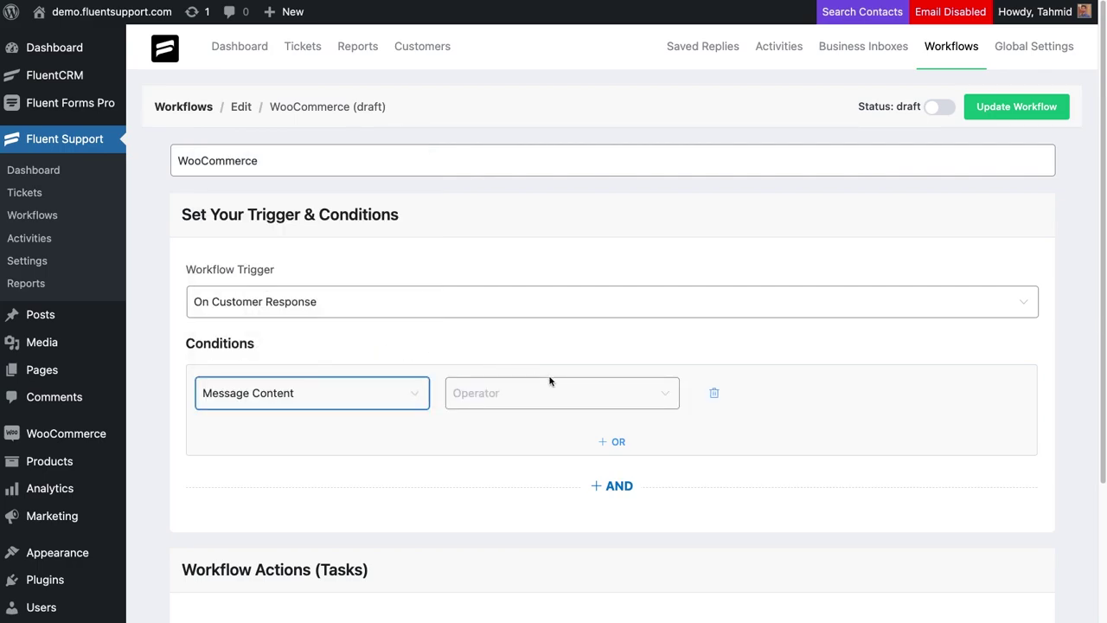
click(666, 391)
click(663, 434)
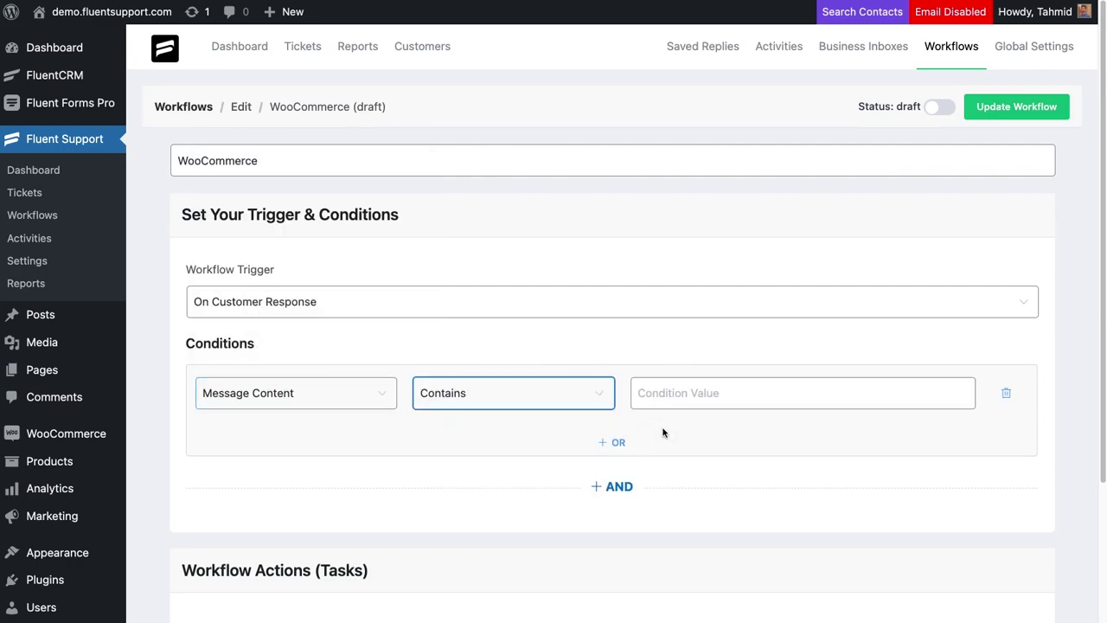
click(668, 399)
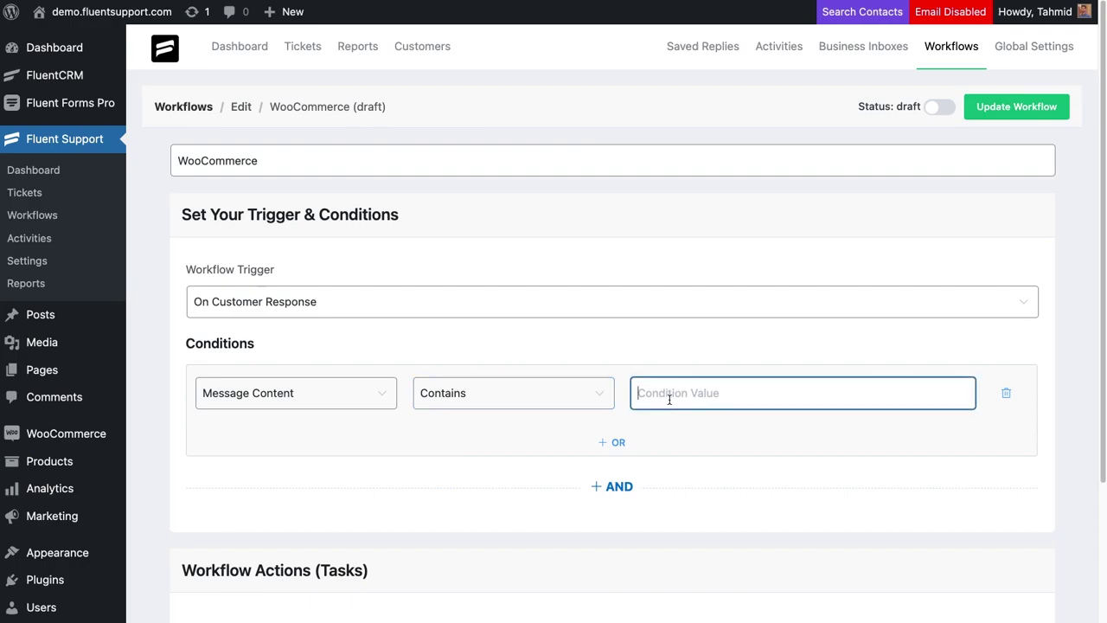
text(WooCommerce)
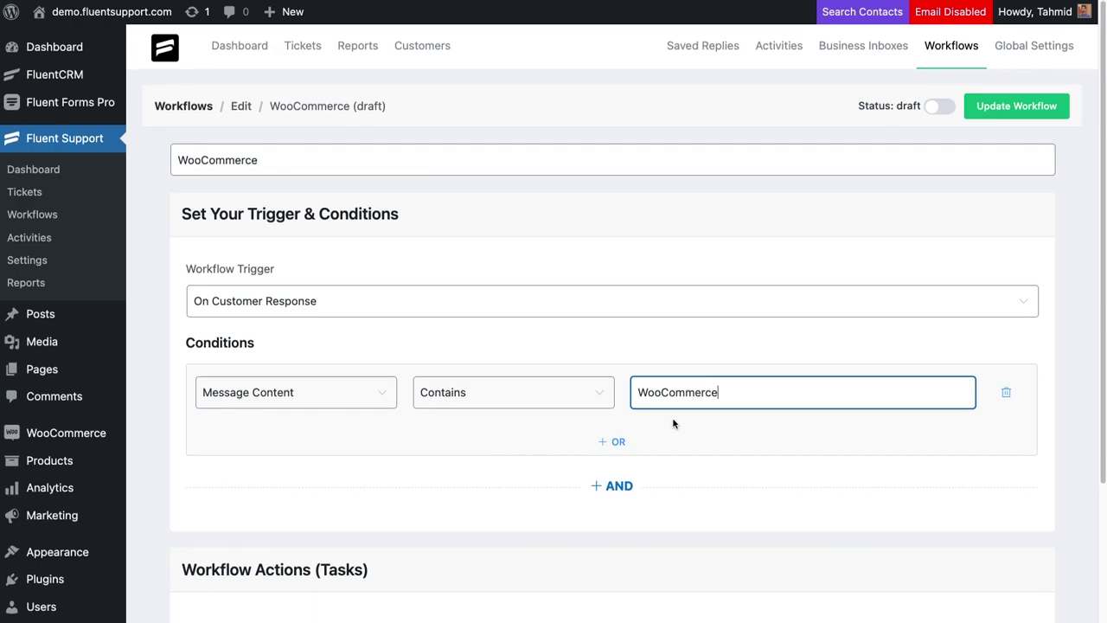
scroll(673, 423, down, 3)
Save an Add Tag(s) action applying the WooCommerce tag, titled 'Add tag'.
click(707, 504)
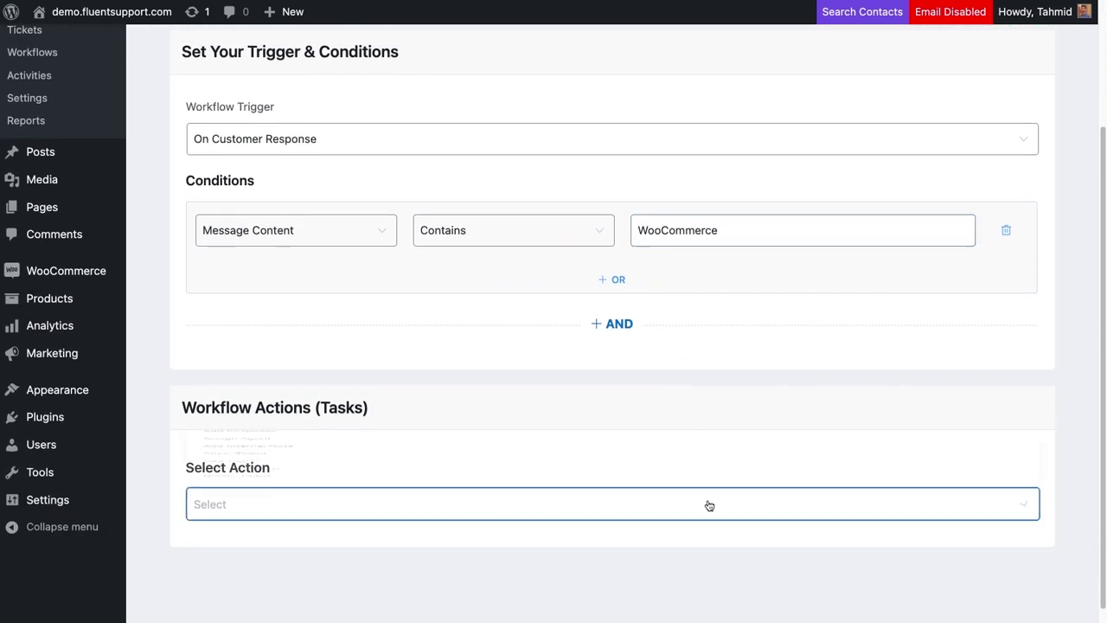
click(692, 417)
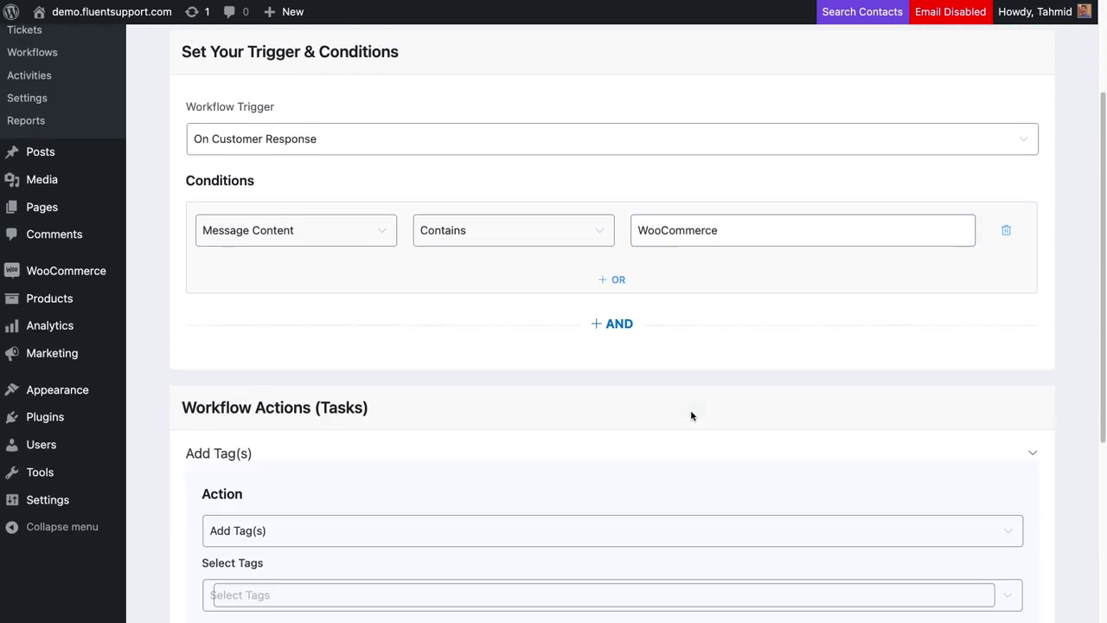
scroll(691, 417, down, 3)
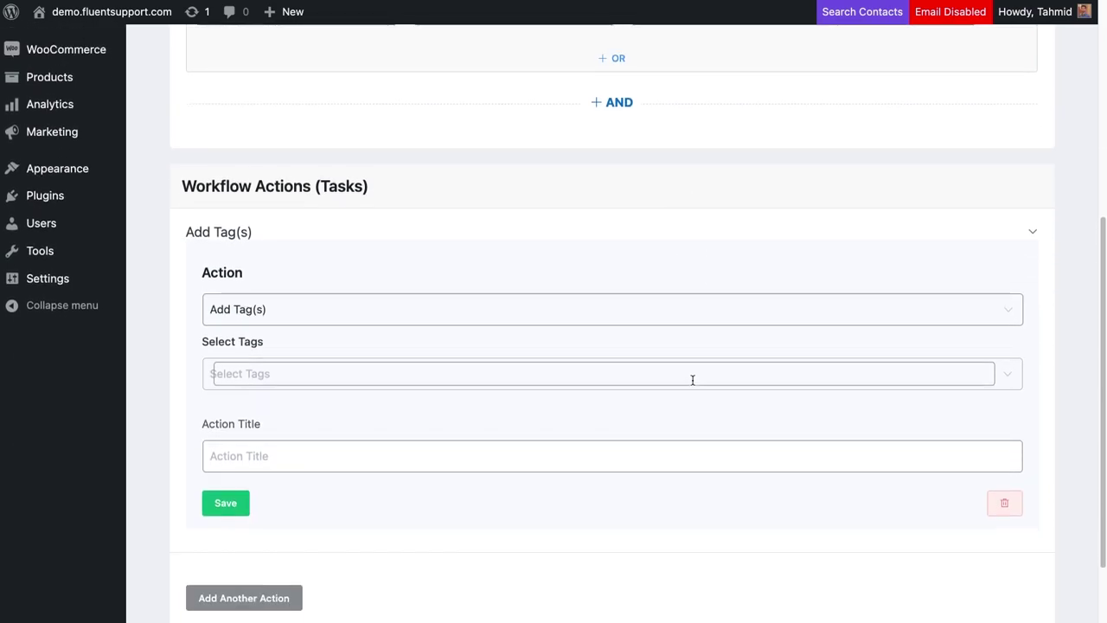
click(692, 378)
text(woo)
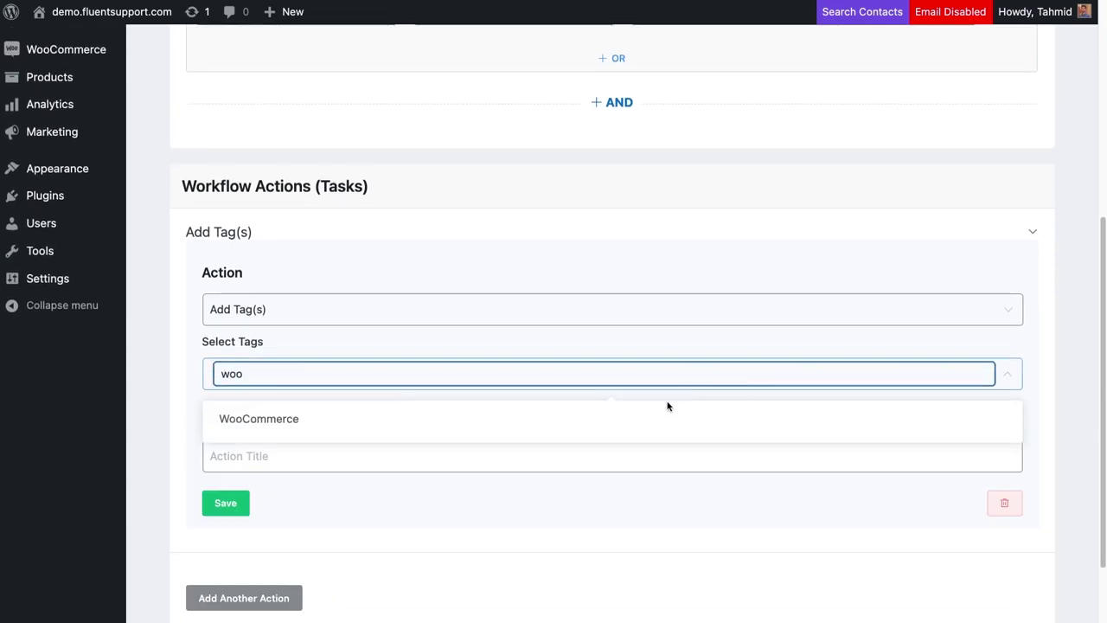
click(672, 405)
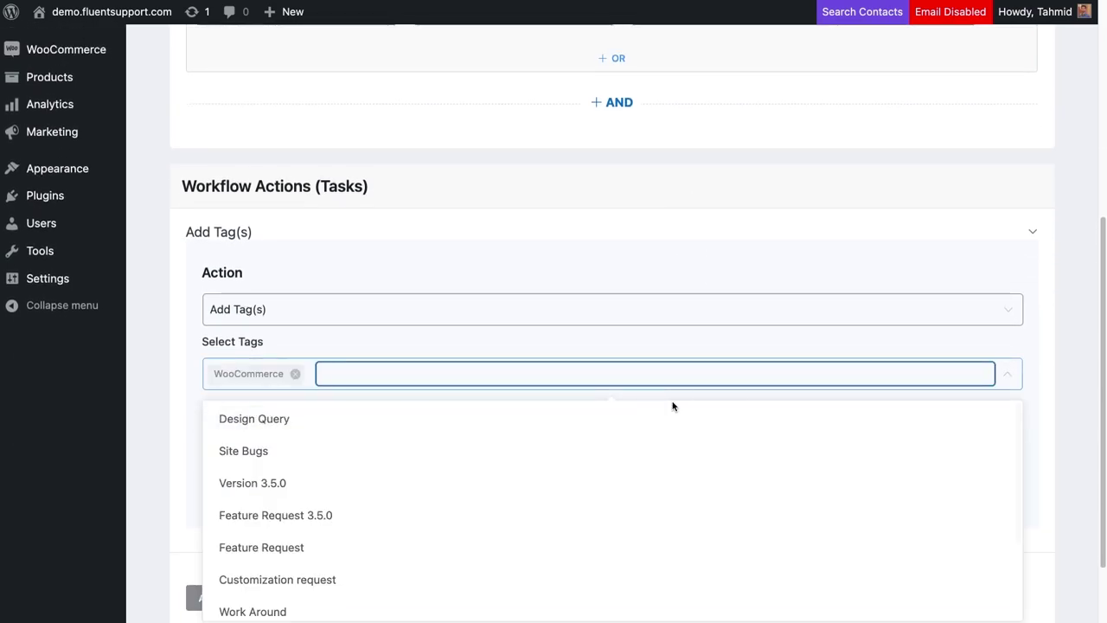
click(1031, 378)
click(539, 460)
text(Add tag)
click(242, 503)
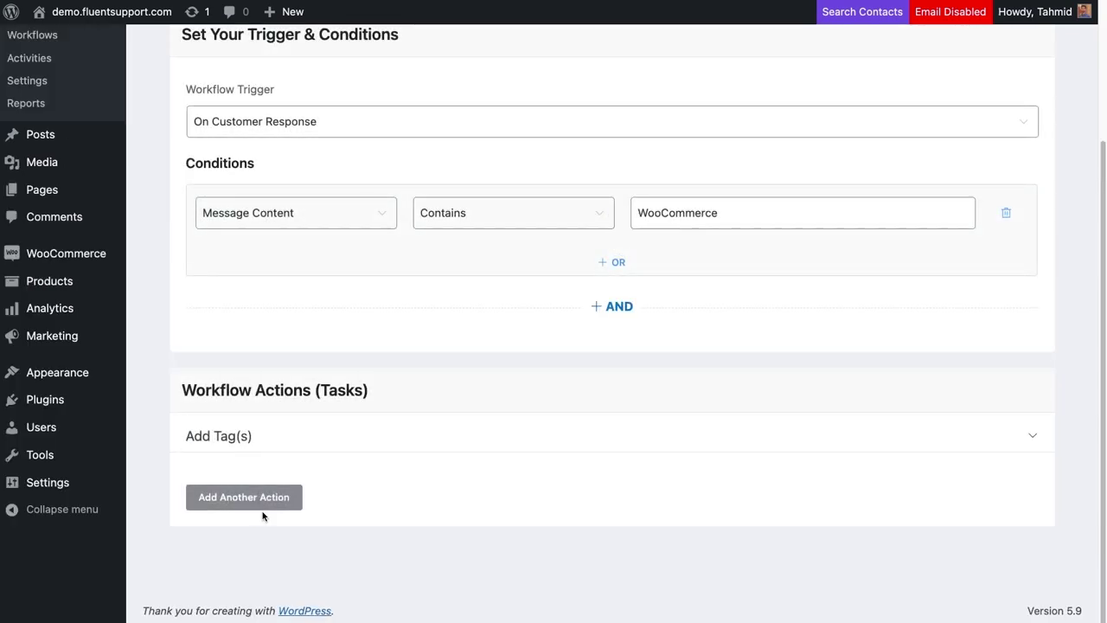
Publish the customer-response workflow and save it with Update Workflow.
scroll(617, 337, up, 3)
click(937, 108)
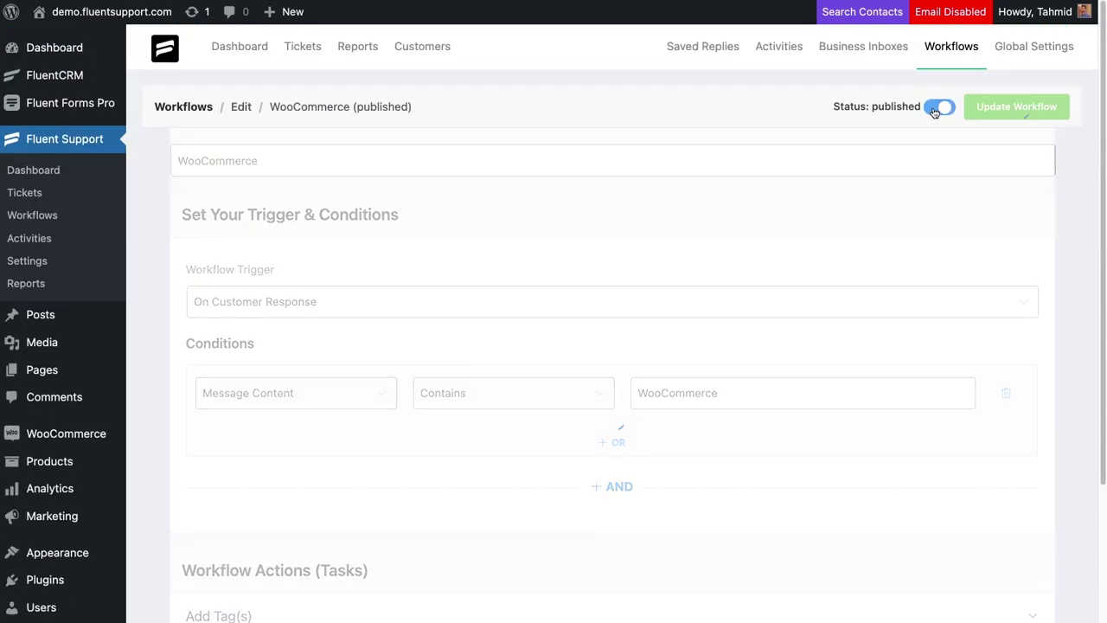
click(979, 119)
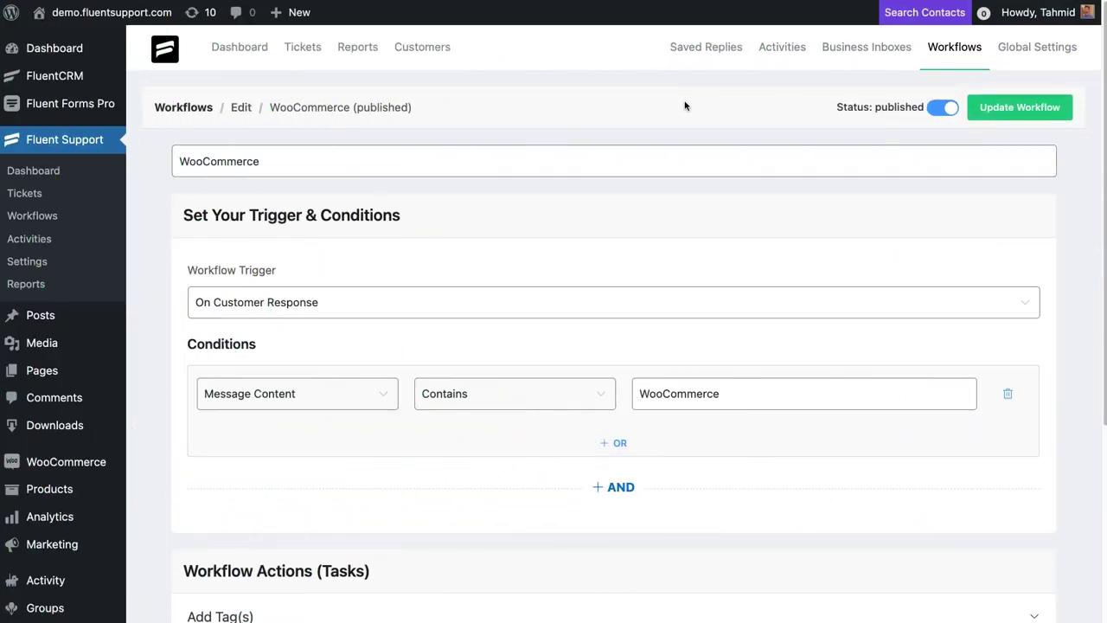
Go to the Tickets list to confirm the newest WooCommerce ticket carries the WooCommerce tag.
click(312, 56)
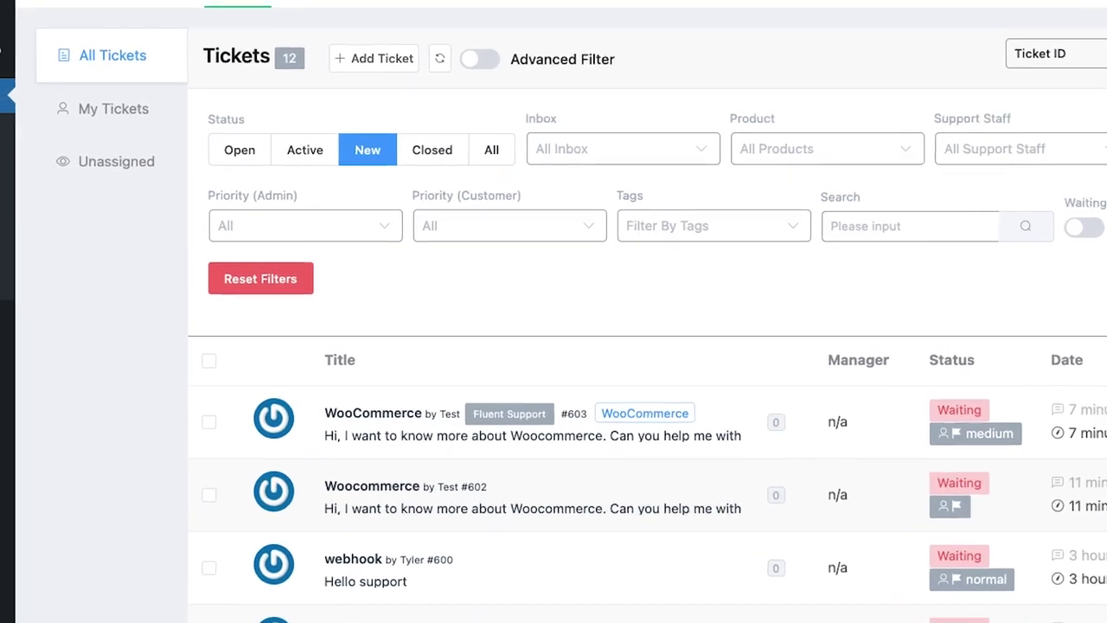